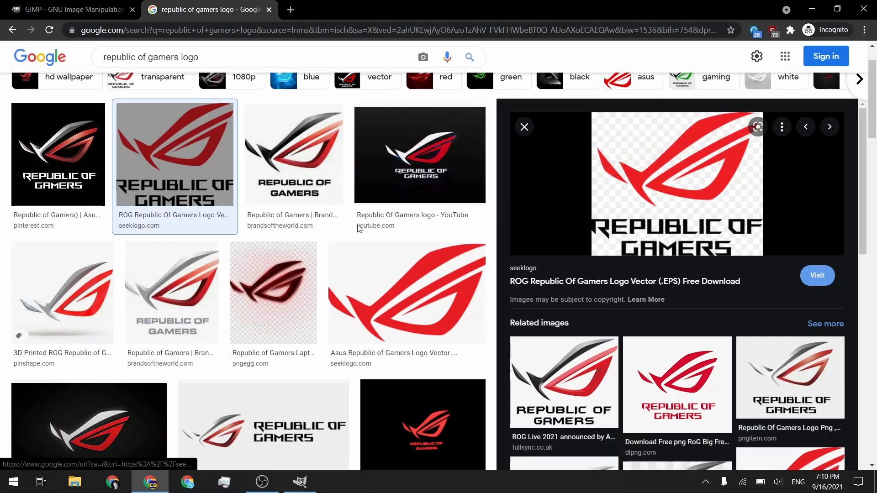
Open the seeklogo ROG Republic Of Gamers logo image on its own in a new tab and examine whether its background is transparent.
{"action": "left_click", "coordinate": [308, 162]}
{"action": "left_click", "coordinate": [185, 126]}
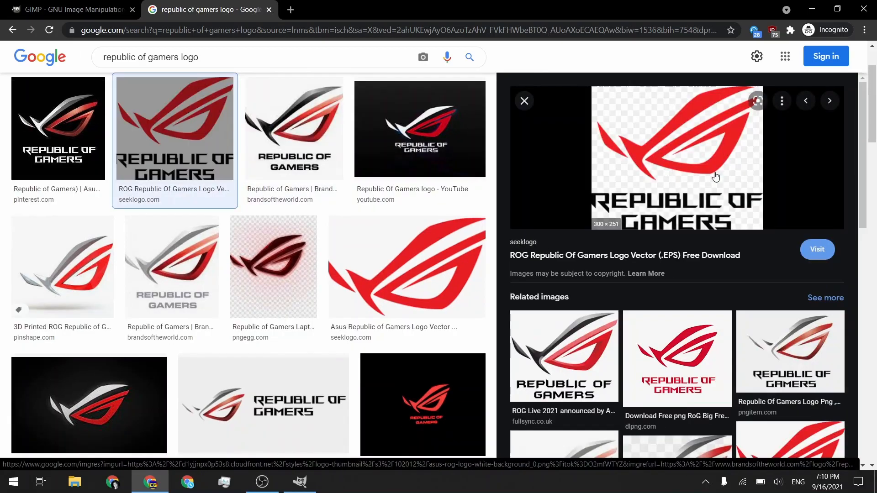
{"action": "right_click", "coordinate": [635, 160]}
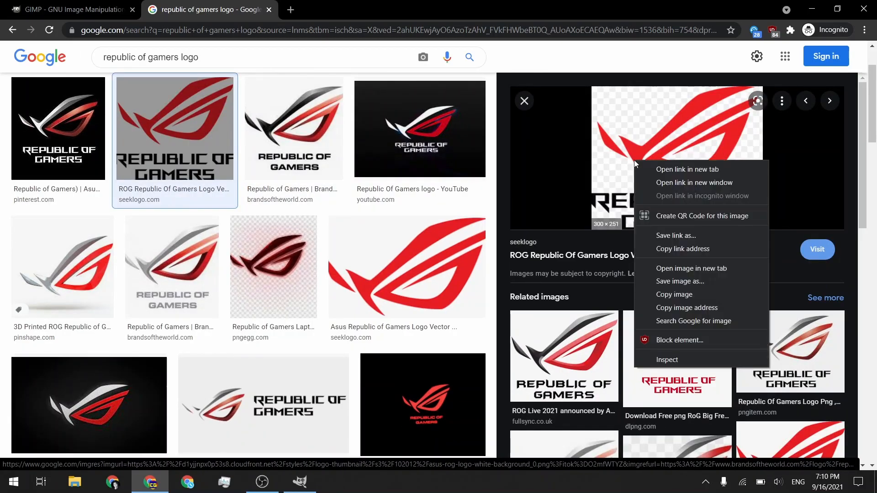
{"action": "left_click", "coordinate": [699, 268]}
{"action": "left_click", "coordinate": [346, 9]}
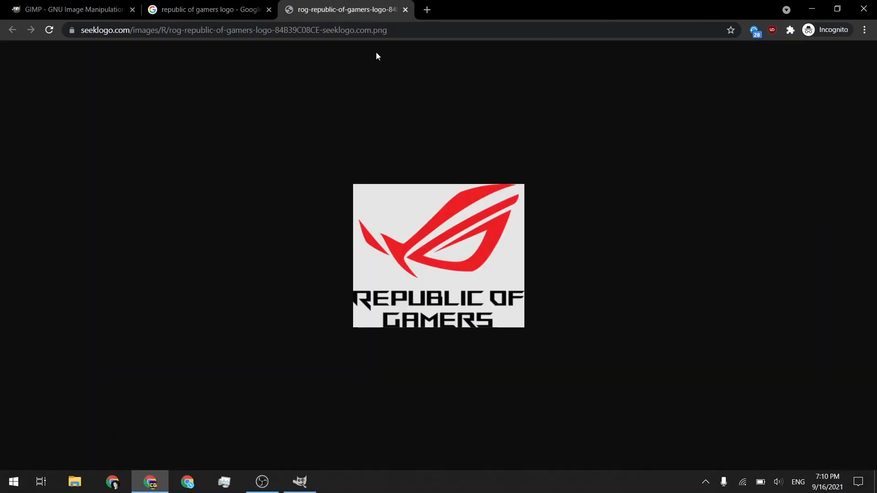
{"action": "left_click_drag", "start_coordinate": [425, 226], "coordinate": [250, 124]}
Open the brandsoftheworld Republic of Gamers logo image in a new tab to check its background, and close both opened image tabs.
{"action": "left_click", "coordinate": [205, 10]}
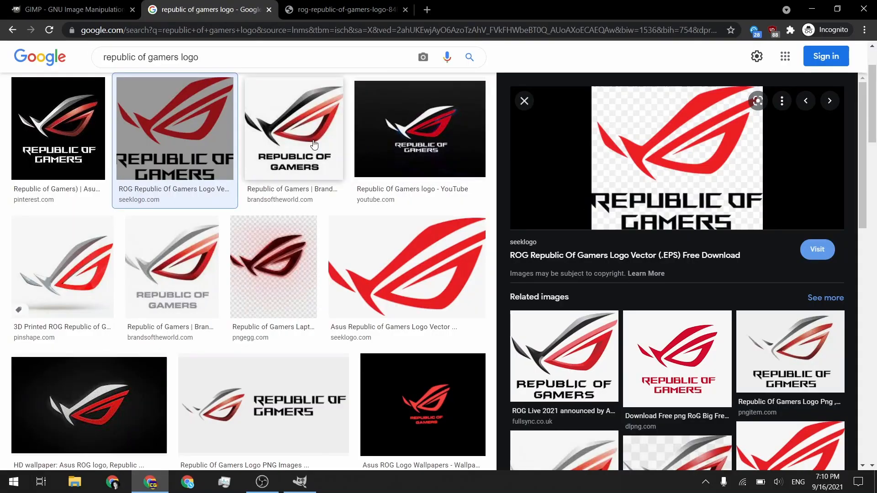
{"action": "left_click", "coordinate": [337, 146]}
{"action": "right_click", "coordinate": [664, 161]}
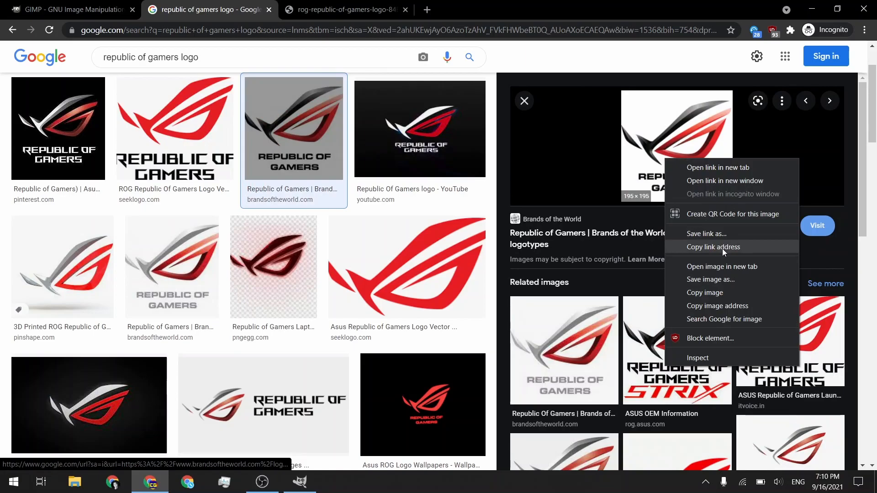
{"action": "left_click", "coordinate": [716, 265]}
{"action": "left_click", "coordinate": [483, 6]}
{"action": "left_click_drag", "start_coordinate": [441, 244], "coordinate": [320, 168]}
{"action": "middle_click", "coordinate": [472, 3]}
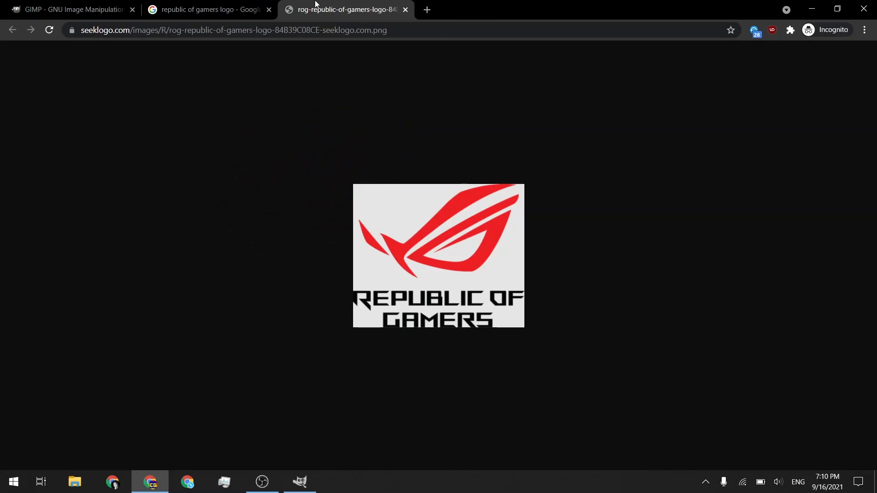
{"action": "middle_click", "coordinate": [316, 3]}
Open the text-free Asus Republic of Gamers Logo Vector image from seeklogo in a new tab and check its background.
{"action": "left_click", "coordinate": [407, 267]}
{"action": "right_click", "coordinate": [667, 148]}
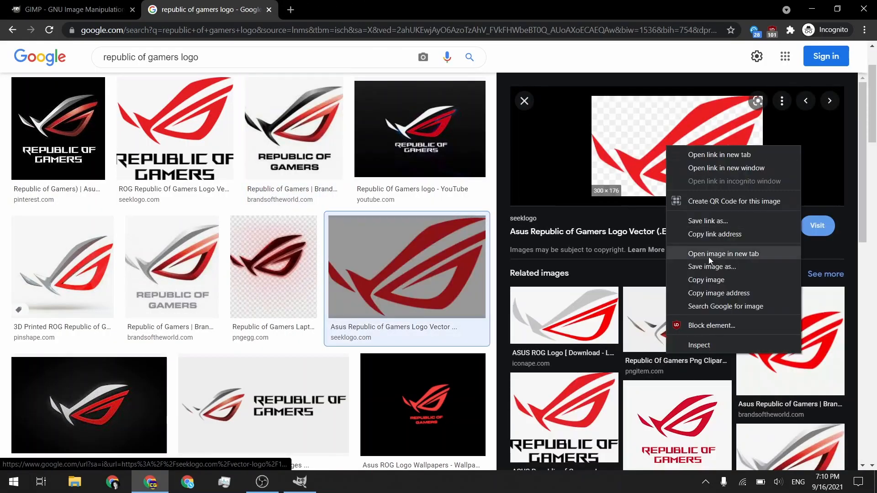
{"action": "left_click", "coordinate": [710, 255]}
{"action": "key", "text": "ctrl+Tab"}
{"action": "left_click_drag", "start_coordinate": [423, 235], "coordinate": [392, 95]}
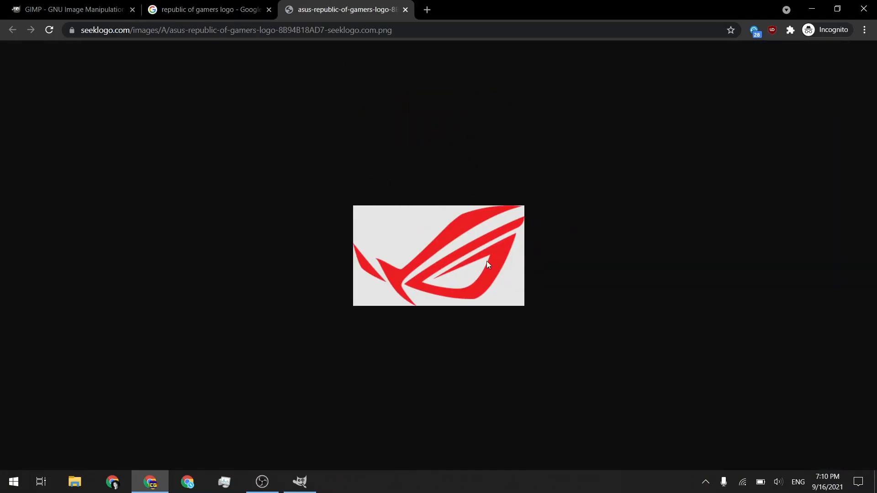
Copy the red Asus ROG logo image, switch to GIMP and paste it as a new image.
{"action": "right_click", "coordinate": [421, 226]}
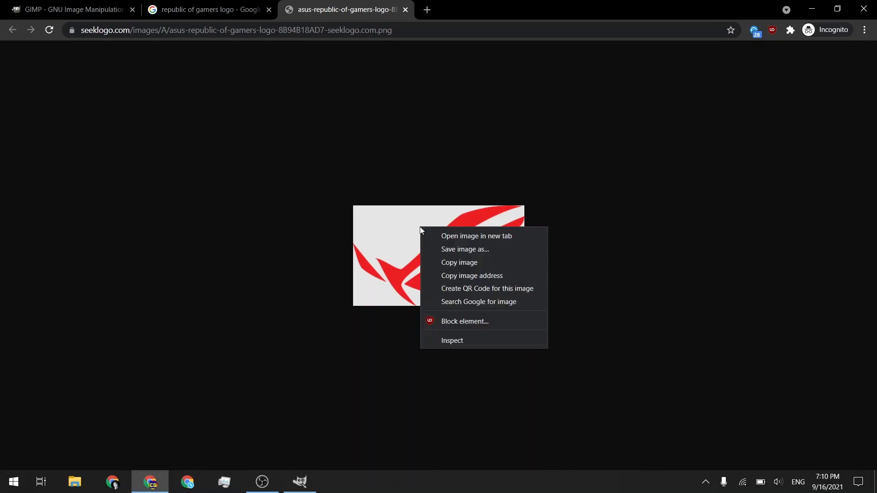
{"action": "left_click", "coordinate": [478, 265]}
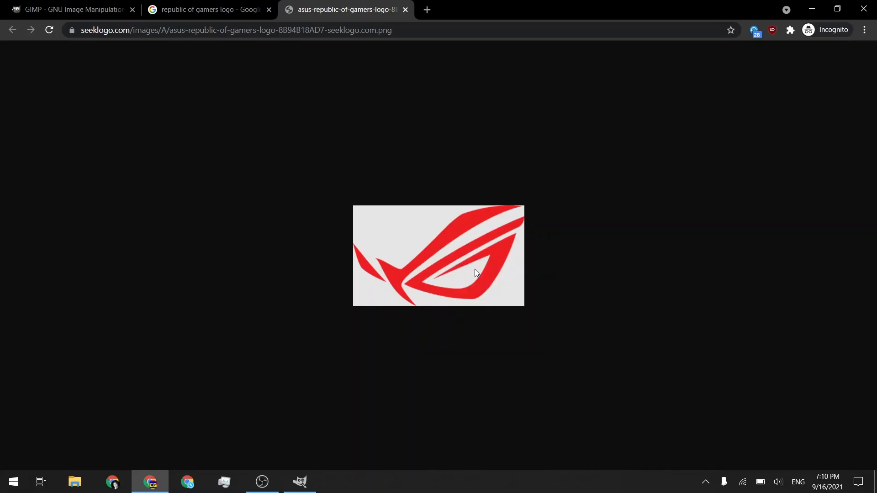
{"action": "left_click", "coordinate": [300, 482]}
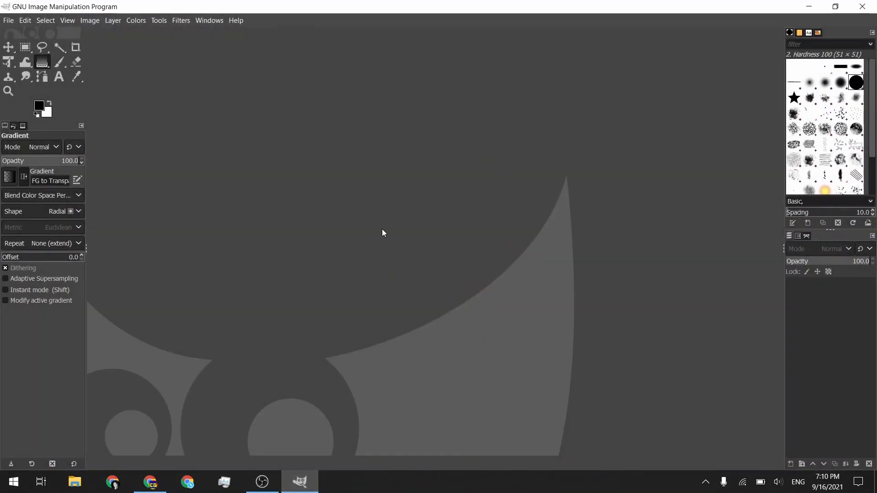
{"action": "key", "text": "ctrl+shift+v"}
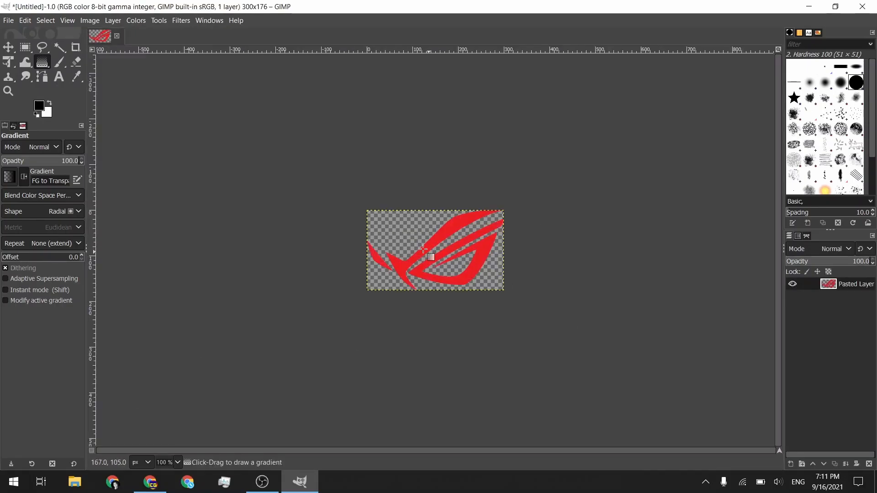
{"action": "key", "text": "2"}
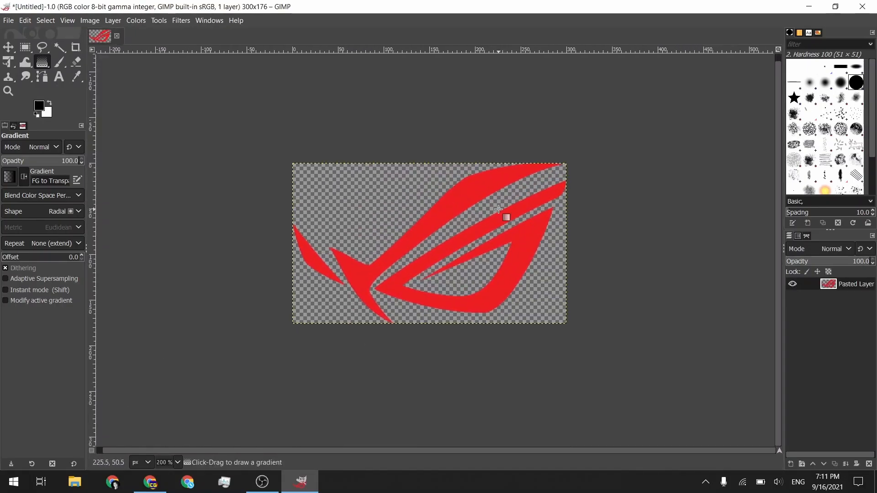
Create a new blank image 1920 px wide and 1080 px high.
{"action": "left_click", "coordinate": [9, 21]}
{"action": "left_click", "coordinate": [12, 35]}
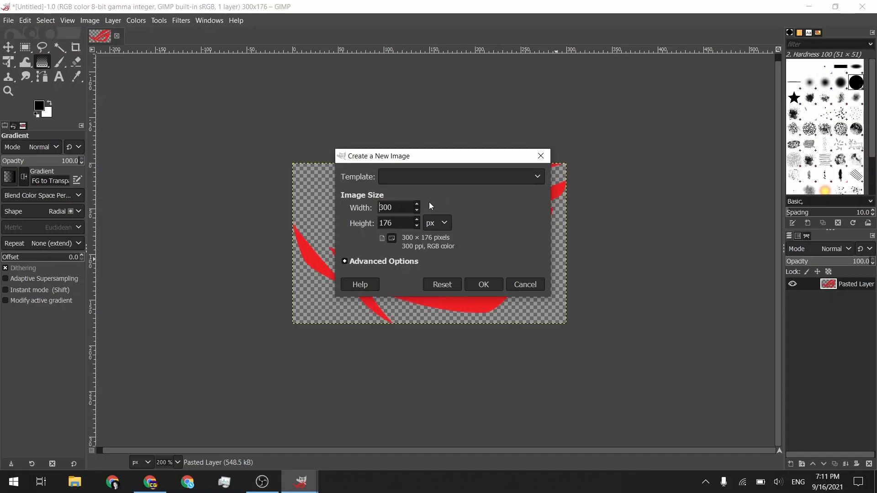
{"action": "double_click", "coordinate": [405, 209]}
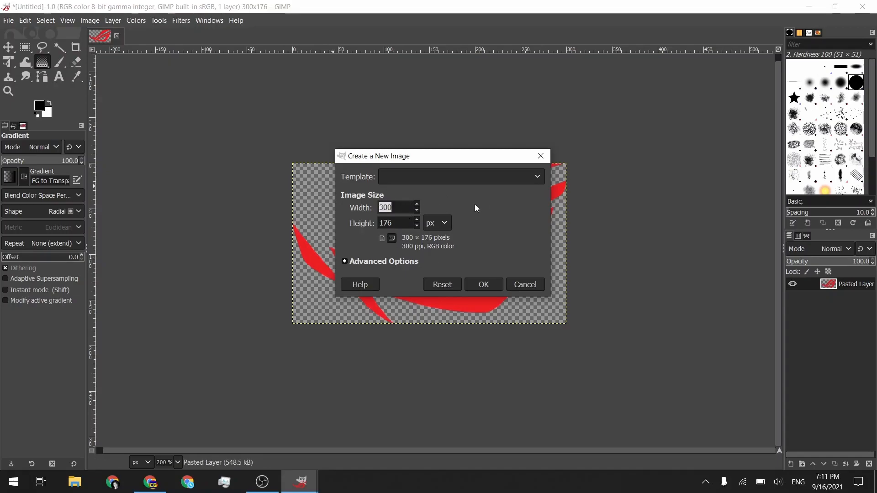
{"action": "type", "text": "1920"}
{"action": "key", "text": "Tab"}
{"action": "type", "text": "1080"}
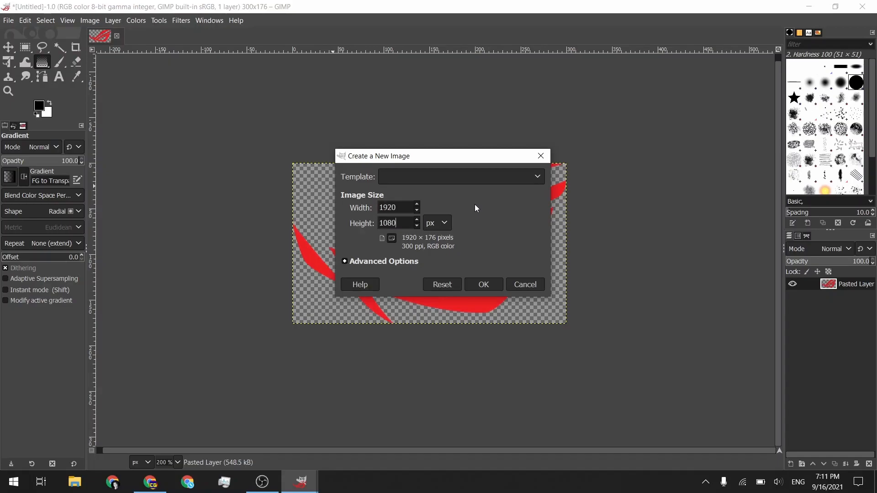
{"action": "left_click", "coordinate": [401, 209]}
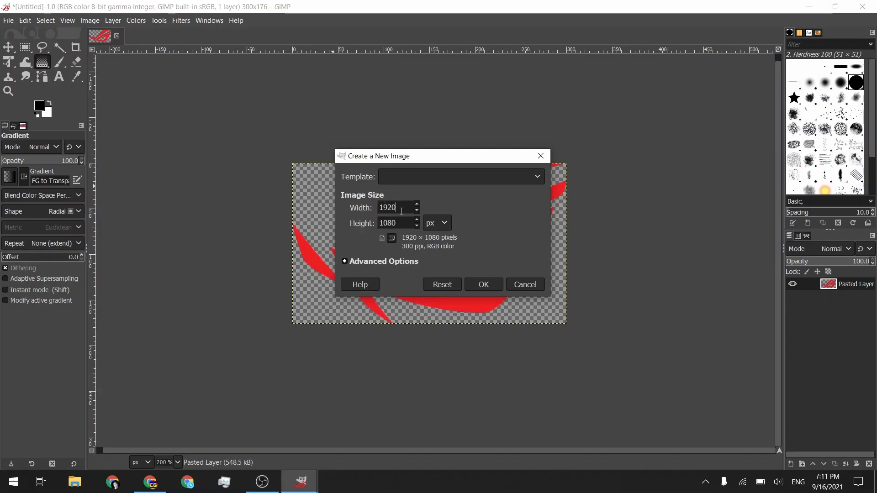
{"action": "left_click", "coordinate": [491, 284]}
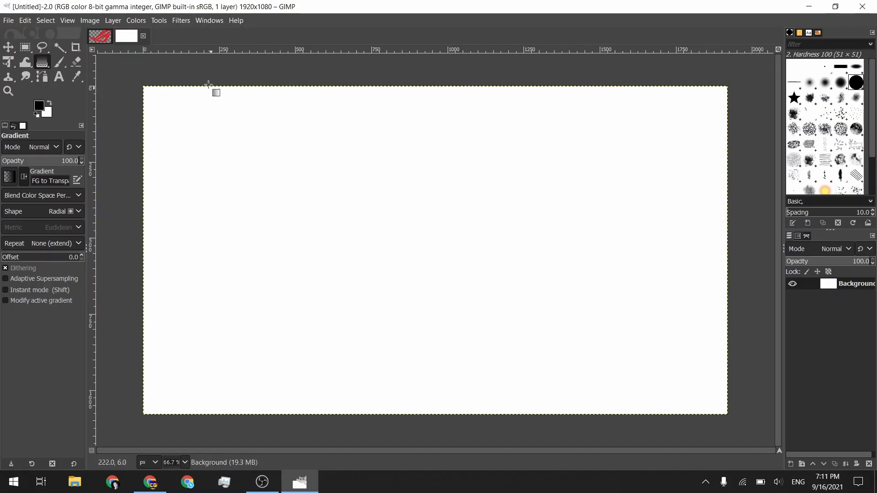
In the pasted logo image, draw a rectangular selection of about 446 × 277 px enclosing the whole logo and copy it.
{"action": "left_click", "coordinate": [100, 36]}
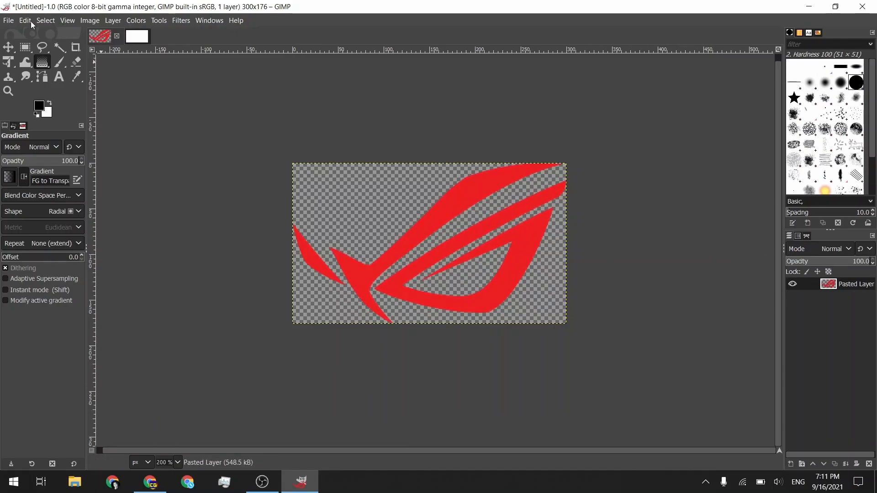
{"action": "left_click", "coordinate": [25, 47]}
{"action": "left_click_drag", "start_coordinate": [275, 127], "coordinate": [682, 381]}
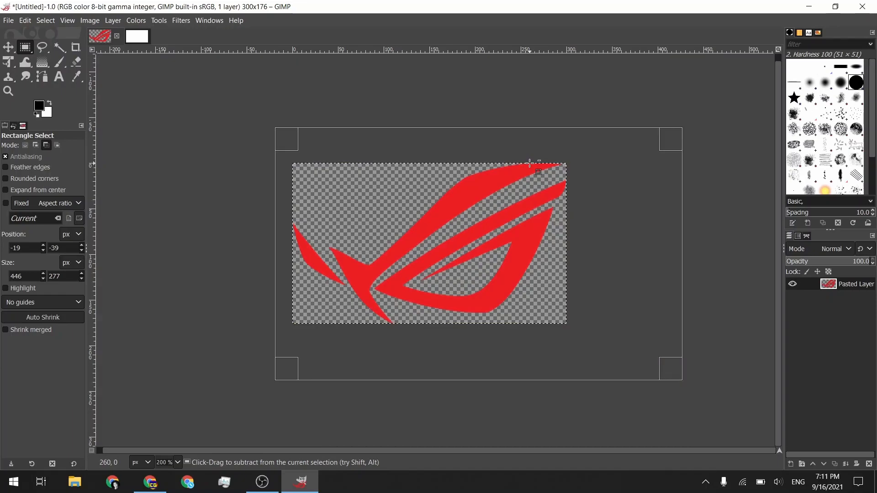
{"action": "key", "text": "ctrl+c"}
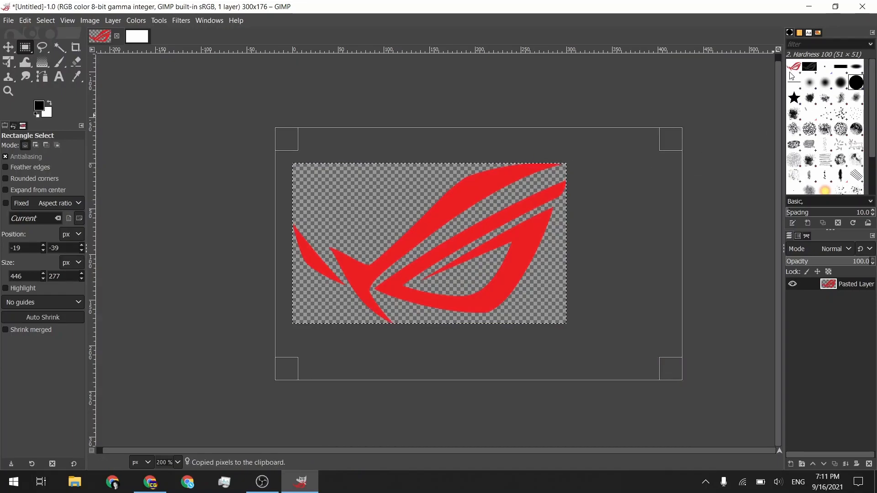
Paste the copied logo into the 1920 × 1080 image and turn the floating selection into a new layer.
{"action": "left_click", "coordinate": [132, 36]}
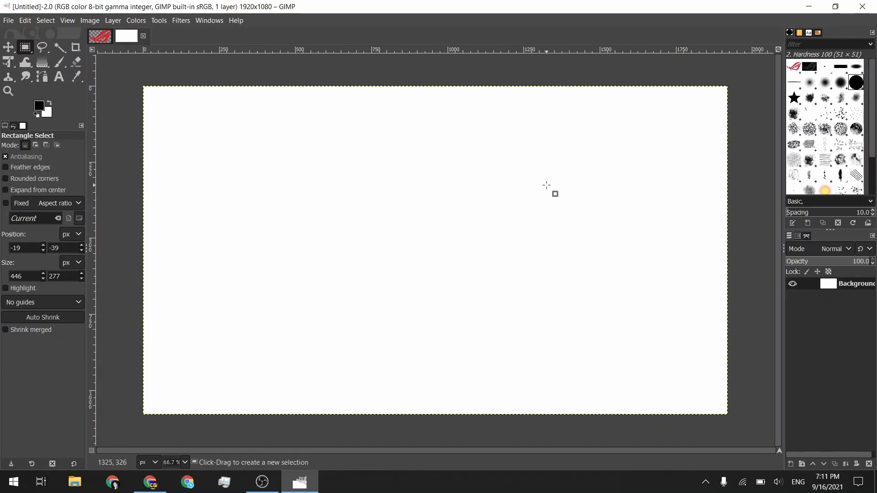
{"action": "key", "text": "ctrl+v"}
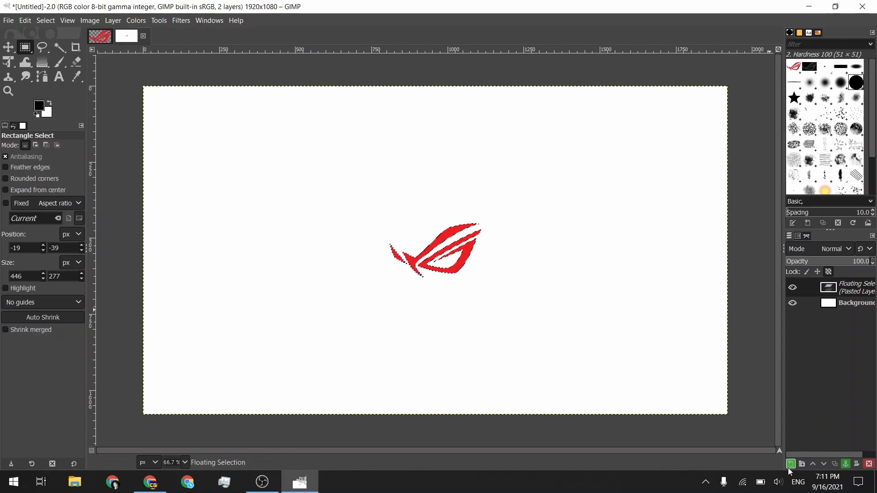
{"action": "left_click", "coordinate": [789, 464]}
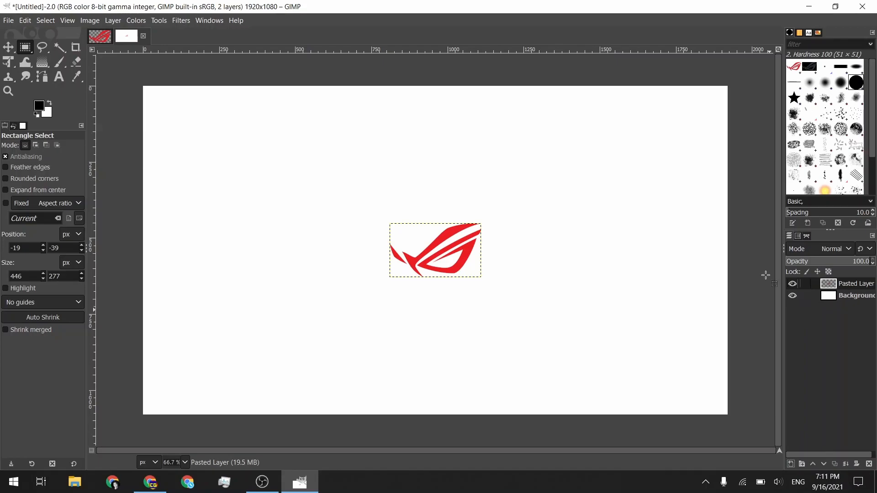
{"action": "left_click_drag", "start_coordinate": [573, 261], "coordinate": [584, 263]}
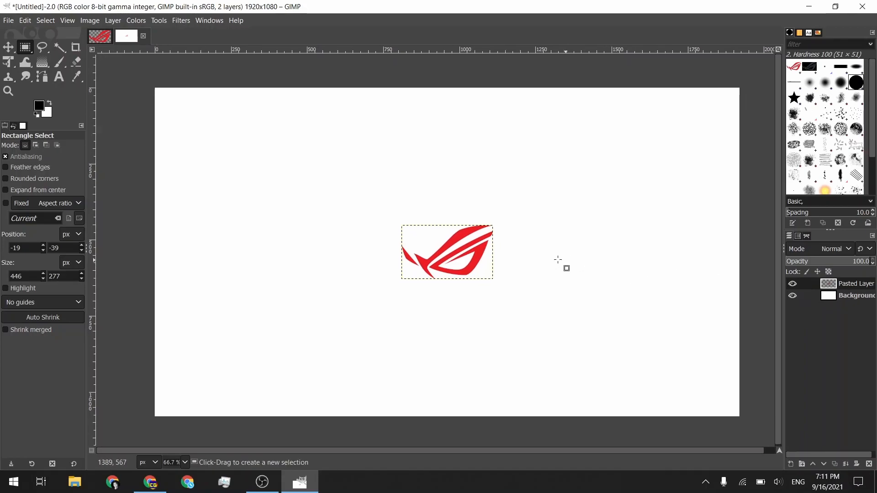
Select the Background layer, glance at the desktop wallpaper for reference, and set the foreground color to dark gray 2c2c2c.
{"action": "left_click", "coordinate": [828, 298]}
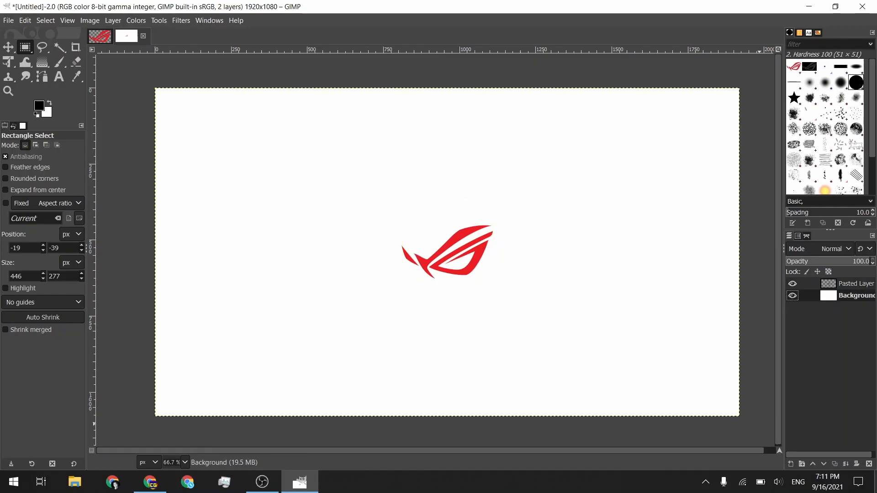
{"action": "mouse_move", "coordinate": [876, 492]}
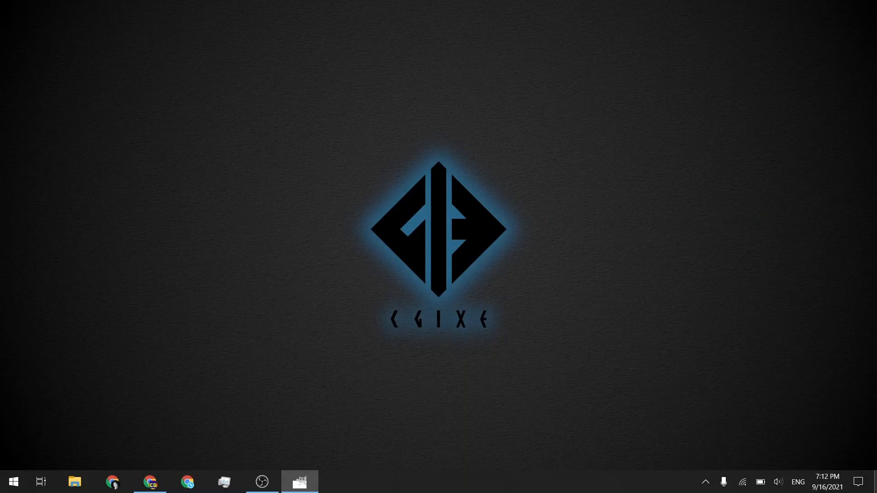
{"action": "left_click", "coordinate": [299, 480]}
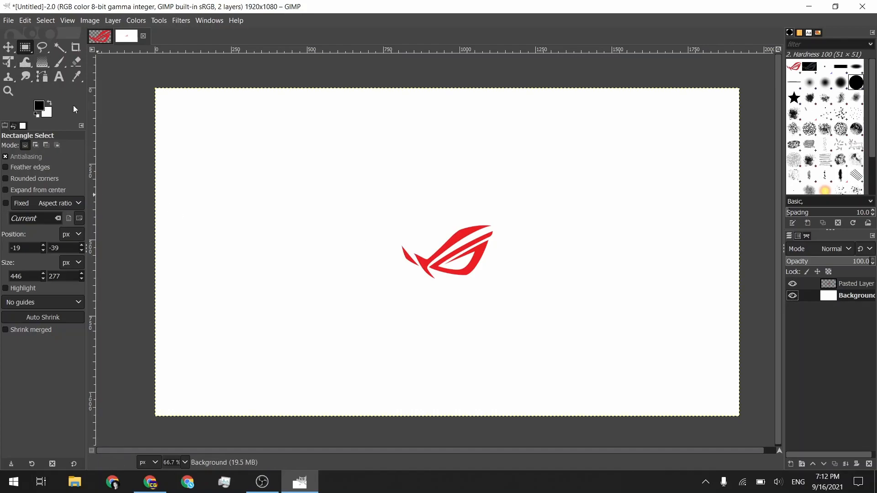
{"action": "left_click", "coordinate": [39, 108]}
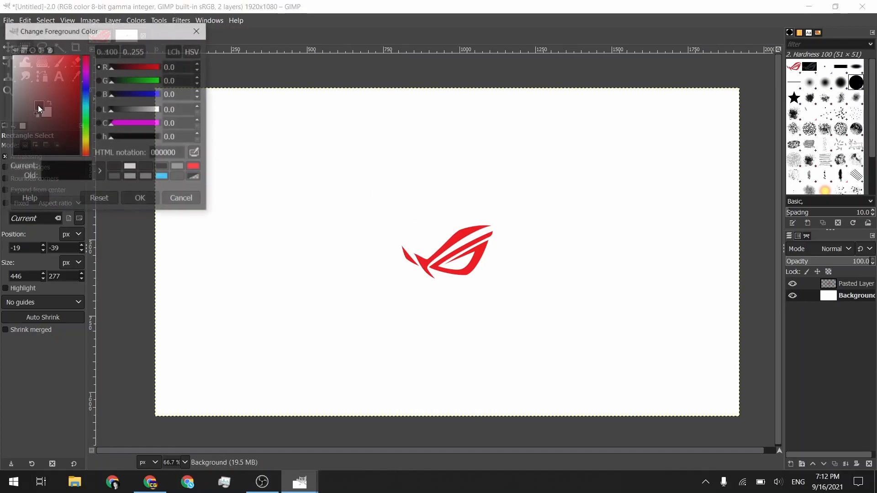
{"action": "left_click_drag", "start_coordinate": [28, 140], "coordinate": [1, 140]}
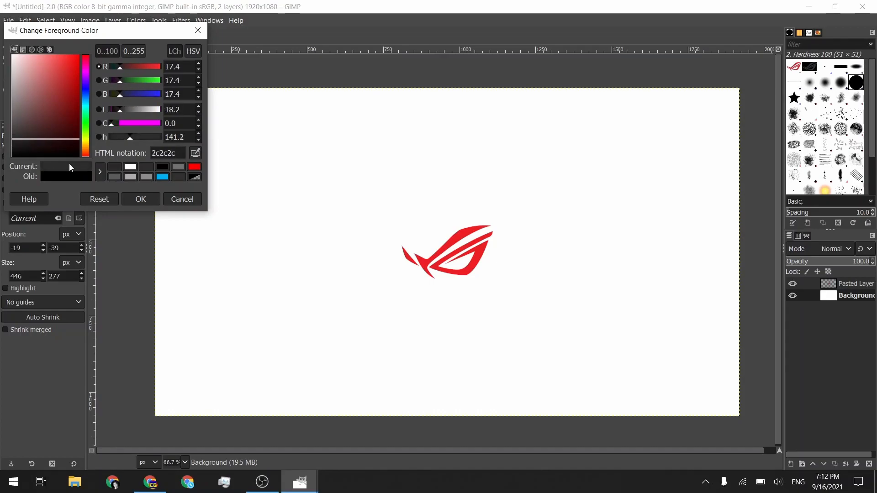
{"action": "left_click", "coordinate": [141, 199]}
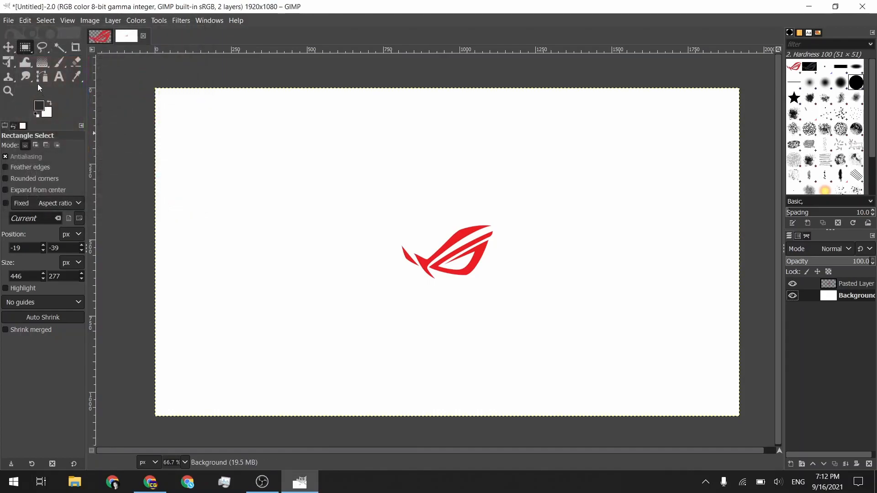
Fill the Background layer with the dark gray foreground color using Bucket Fill, and switch to the Rectangle Select tool.
{"action": "right_click", "coordinate": [43, 63]}
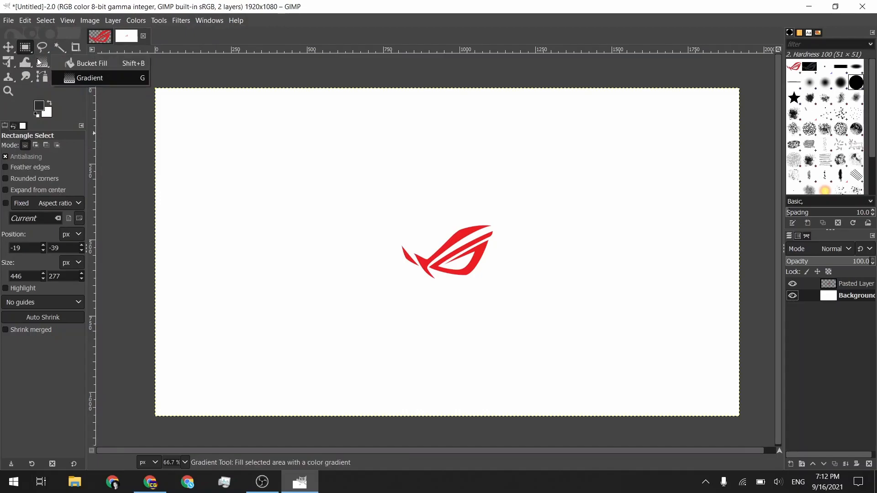
{"action": "left_click", "coordinate": [85, 63]}
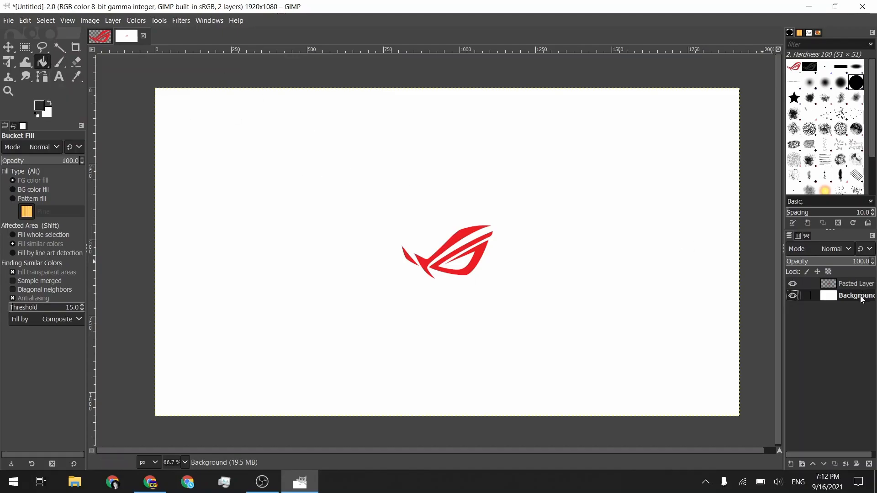
{"action": "left_click", "coordinate": [591, 170]}
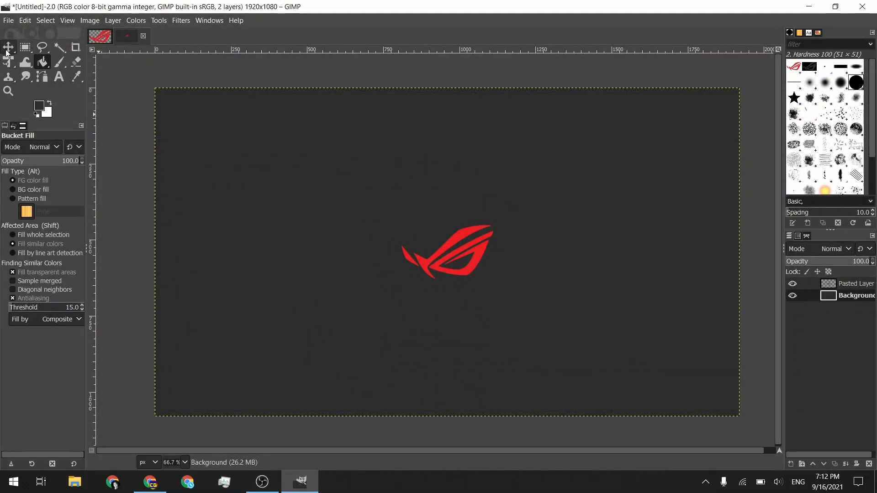
{"action": "left_click", "coordinate": [25, 47]}
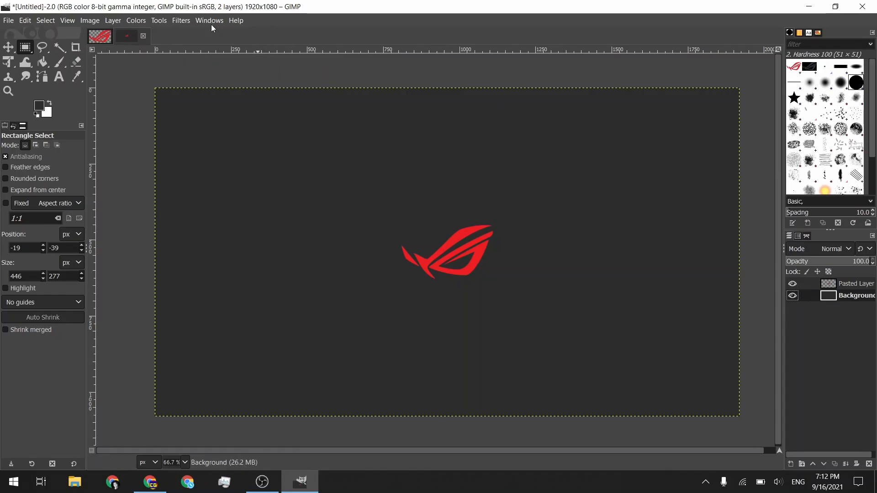
Open the GIMPressionist artistic filter for the Background layer and select the Crosshatch preset.
{"action": "left_click", "coordinate": [181, 20]}
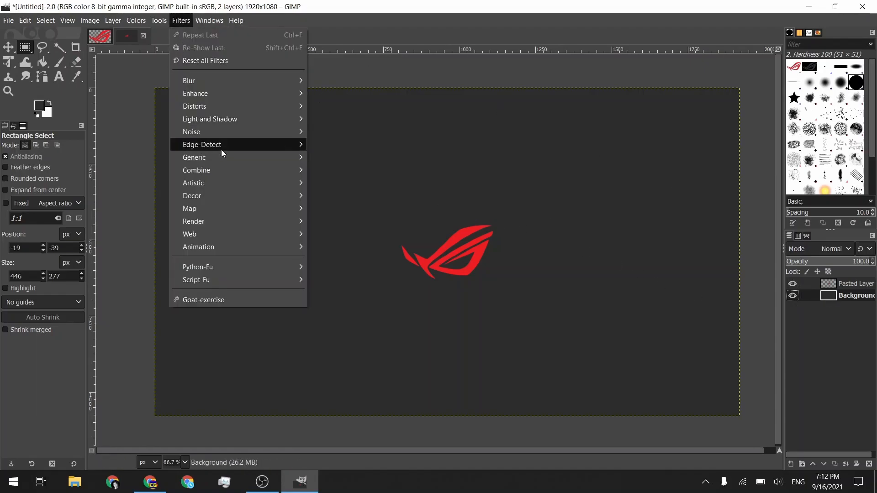
{"action": "mouse_move", "coordinate": [220, 180]}
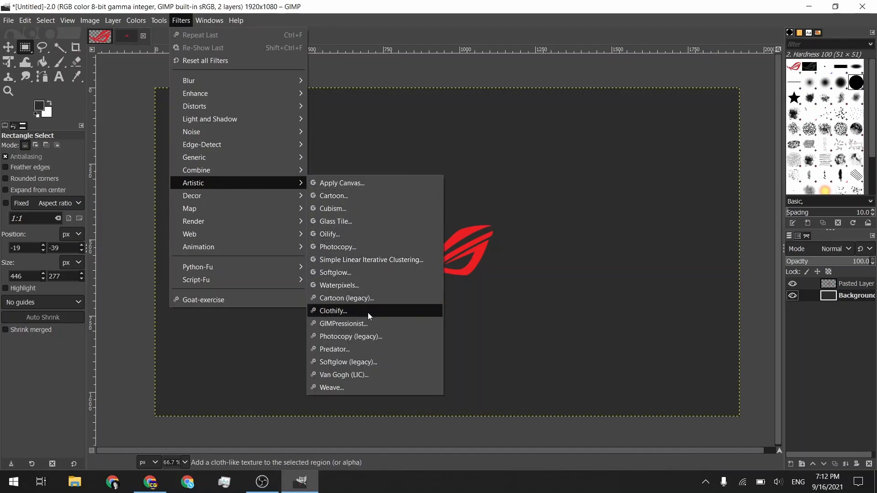
{"action": "left_click", "coordinate": [364, 324]}
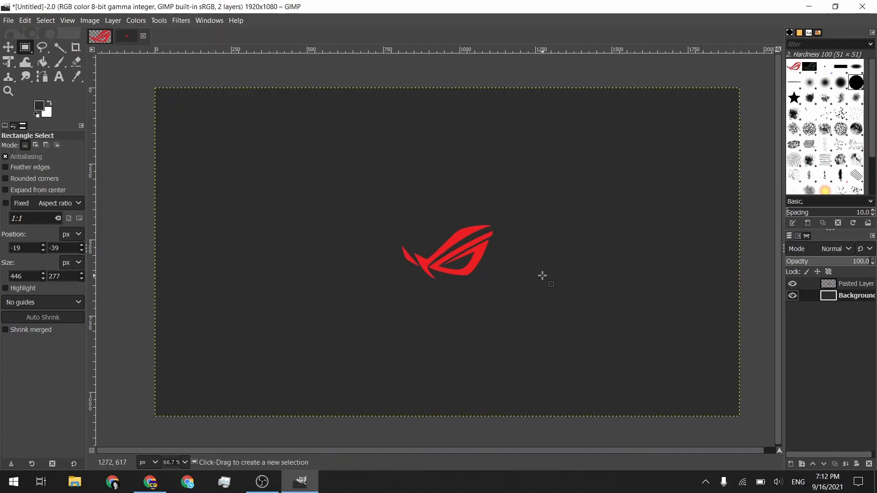
{"action": "scroll", "coordinate": [389, 242], "scroll_direction": "down", "scroll_amount": 5}
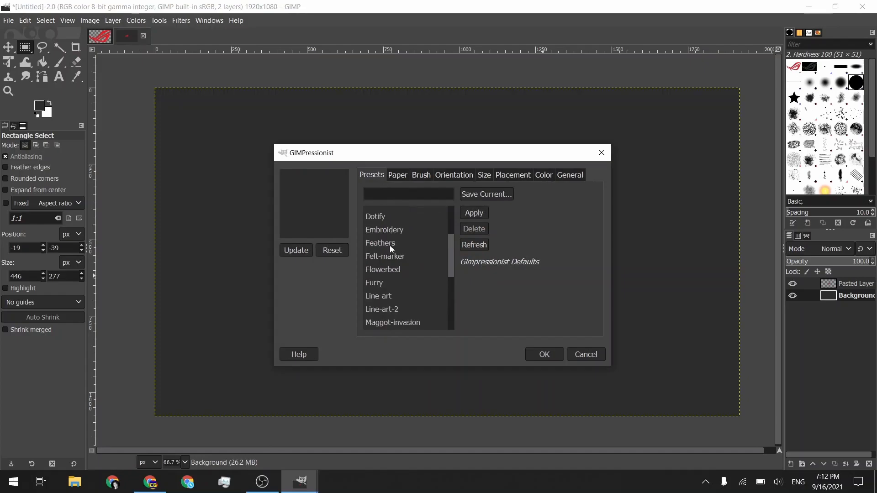
{"action": "scroll", "coordinate": [391, 247], "scroll_direction": "up", "scroll_amount": 5}
{"action": "left_click", "coordinate": [392, 251]}
{"action": "left_click", "coordinate": [390, 267]}
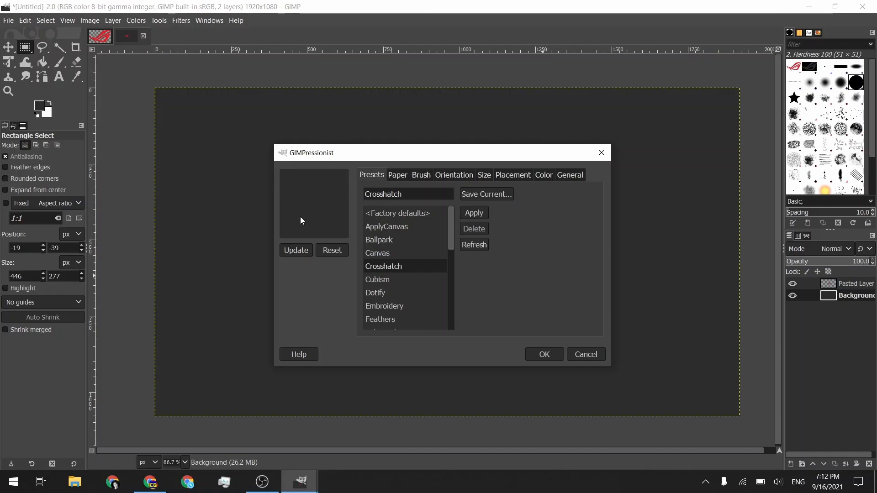
Choose the Furry preset in GIMPressionist, apply it to the Background layer and inspect the texture around the logo.
{"action": "scroll", "coordinate": [418, 299], "scroll_direction": "down", "scroll_amount": 2}
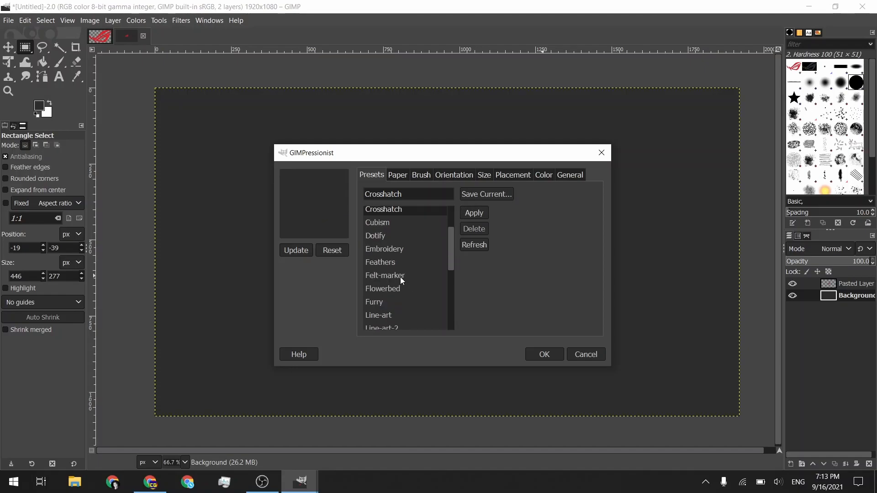
{"action": "scroll", "coordinate": [388, 259], "scroll_direction": "down", "scroll_amount": 3}
{"action": "left_click", "coordinate": [386, 242]}
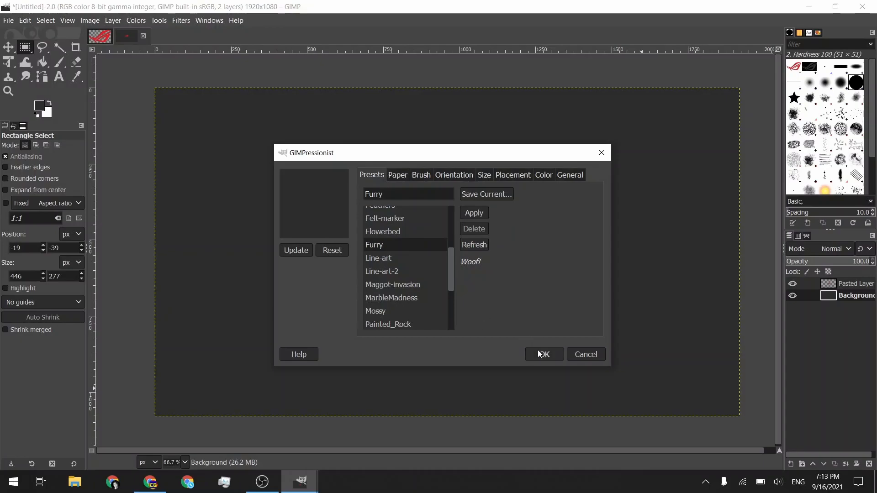
{"action": "left_click", "coordinate": [540, 354]}
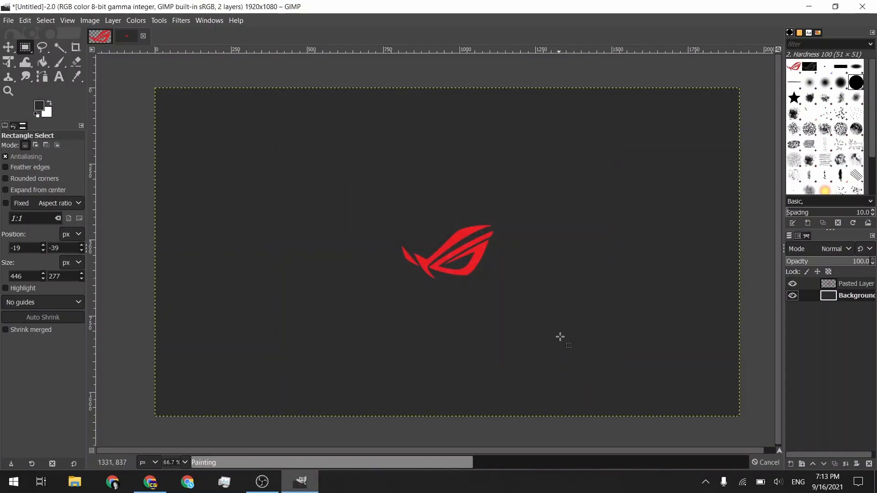
{"action": "scroll", "coordinate": [464, 188], "scroll_direction": "up", "scroll_amount": 3}
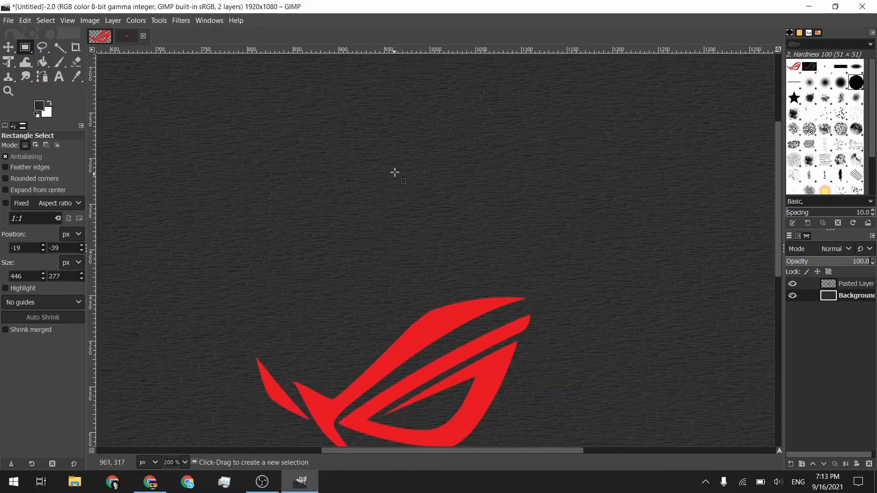
{"action": "scroll", "coordinate": [478, 255], "scroll_direction": "down", "scroll_amount": 2}
{"action": "scroll", "coordinate": [478, 256], "scroll_direction": "down", "scroll_amount": 2}
{"action": "left_click_drag", "start_coordinate": [512, 285], "coordinate": [460, 229]}
{"action": "scroll", "coordinate": [450, 255], "scroll_direction": "up", "scroll_amount": 1}
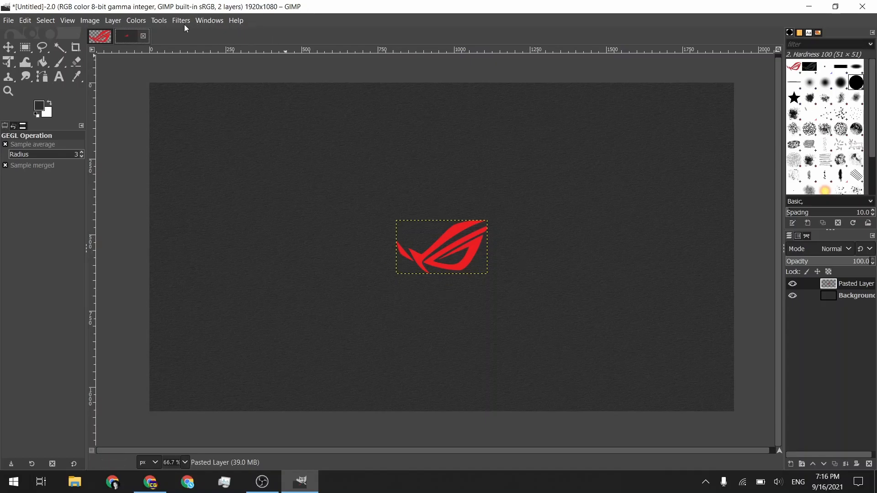
Start an Exposure adjustment on the Pasted Layer and lower the exposure to -81.221 to turn the logo black.
{"action": "left_click", "coordinate": [840, 282]}
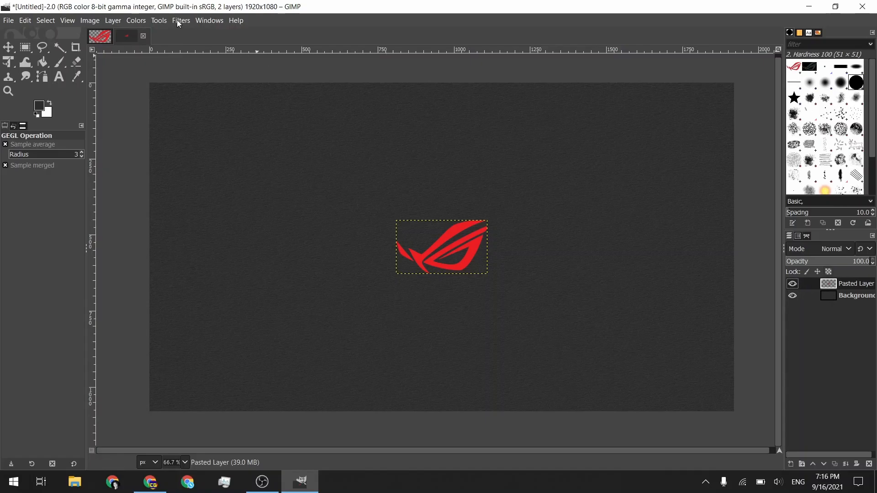
{"action": "left_click", "coordinate": [136, 21]}
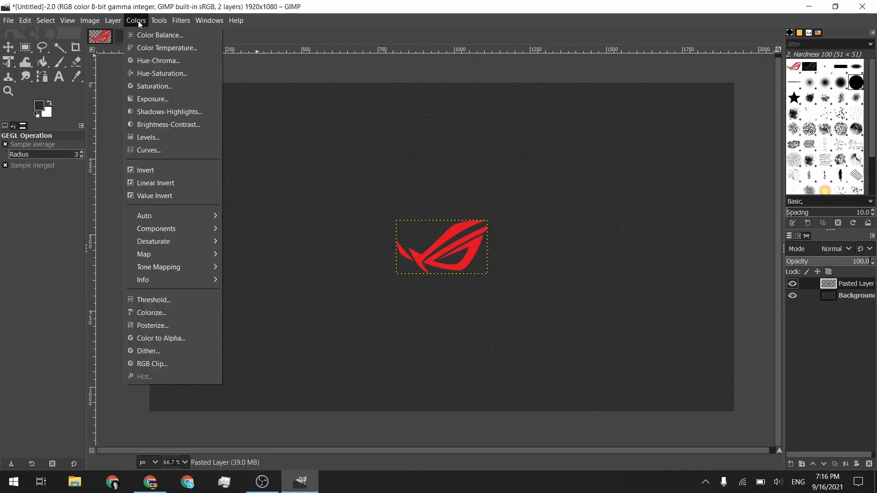
{"action": "left_click", "coordinate": [175, 100]}
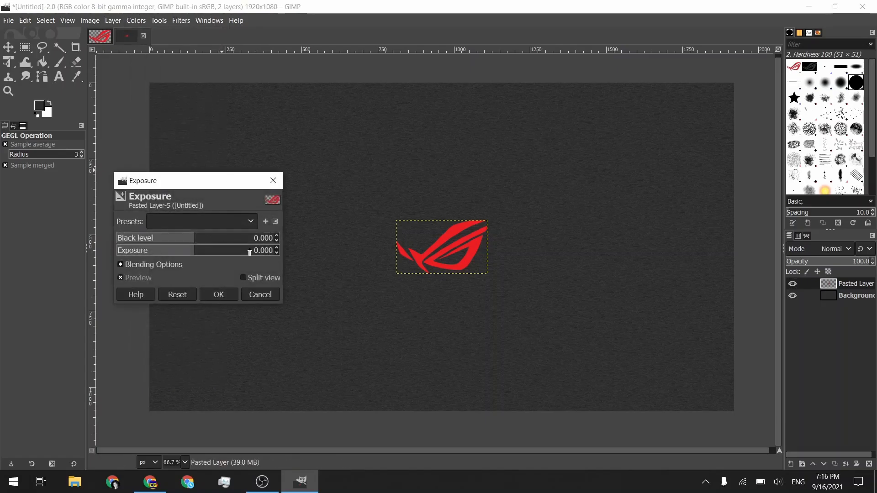
{"action": "left_click_drag", "start_coordinate": [202, 189], "coordinate": [646, 181]}
{"action": "left_click_drag", "start_coordinate": [640, 246], "coordinate": [2, 238]}
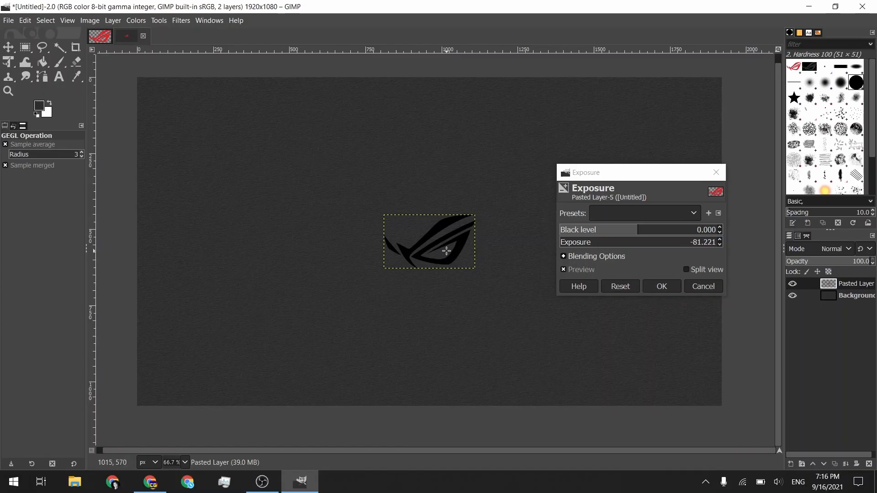
Examine the darkened logo up close and try an exposure of -5.523.
{"action": "scroll", "coordinate": [466, 259], "scroll_direction": "up", "scroll_amount": 5}
{"action": "left_click_drag", "start_coordinate": [423, 210], "coordinate": [455, 244]}
{"action": "left_click_drag", "start_coordinate": [174, 178], "coordinate": [394, 245]}
{"action": "scroll", "coordinate": [361, 238], "scroll_direction": "right", "scroll_amount": 5}
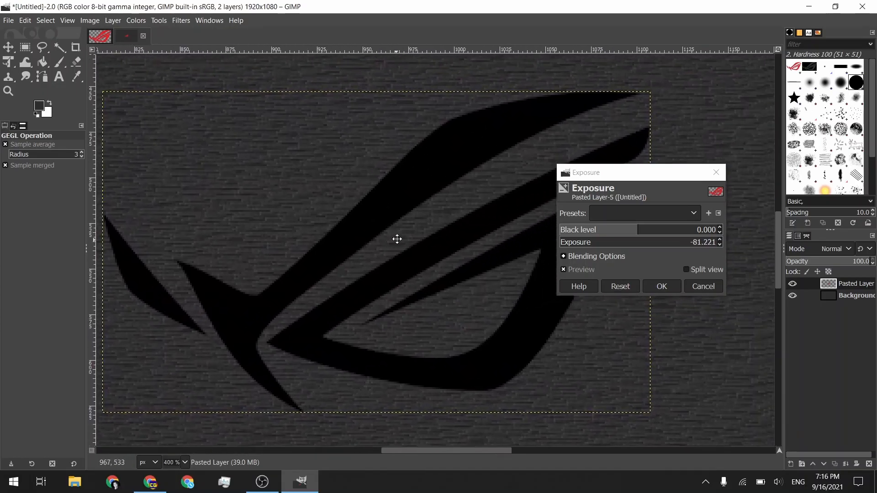
{"action": "left_click_drag", "start_coordinate": [571, 241], "coordinate": [595, 242]}
{"action": "left_click_drag", "start_coordinate": [429, 171], "coordinate": [412, 164]}
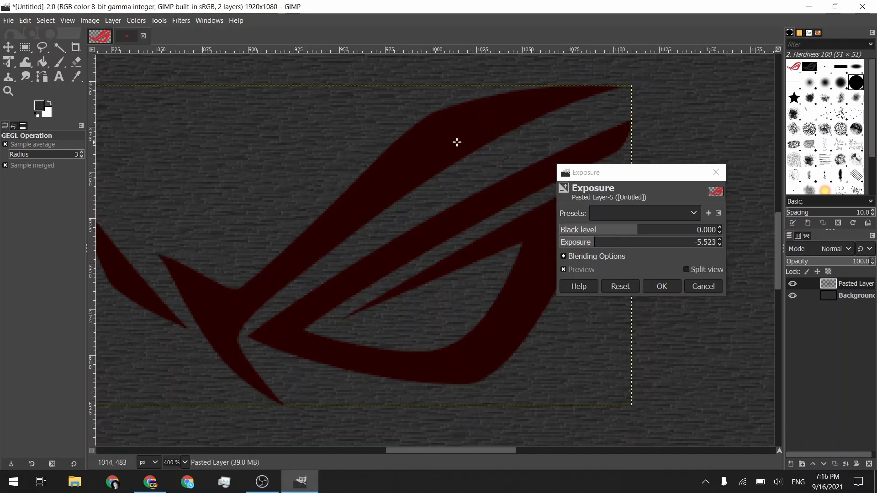
Set the logo's exposure to -81.221, check it against the whole wallpaper and apply the adjustment.
{"action": "left_click_drag", "start_coordinate": [592, 241], "coordinate": [0, 217]}
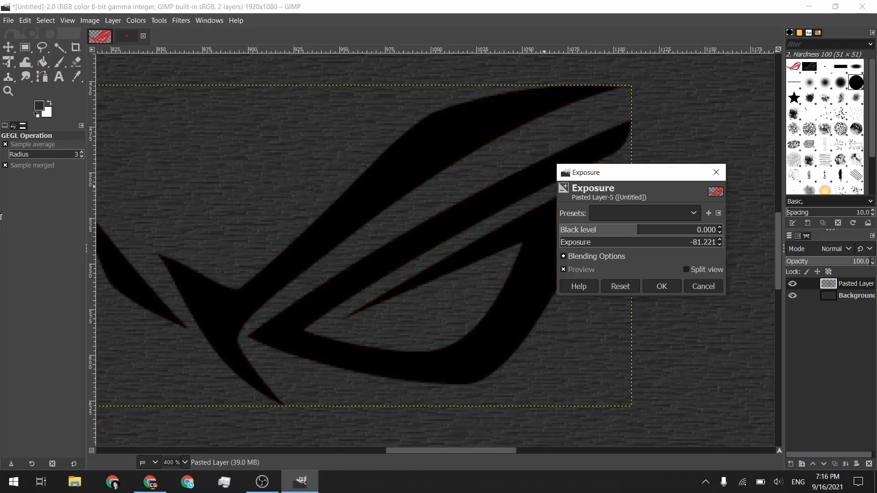
{"action": "left_click", "coordinate": [392, 251]}
{"action": "scroll", "coordinate": [492, 231], "scroll_direction": "down", "scroll_amount": 3, "text": "ctrl"}
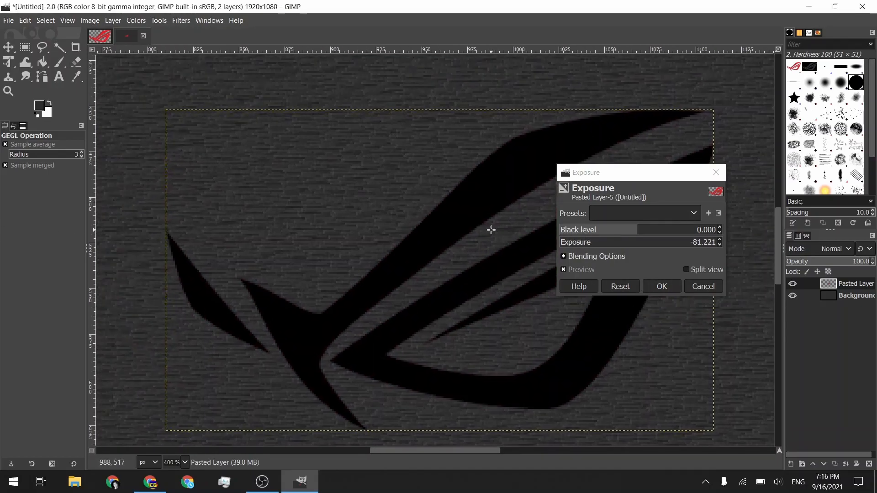
{"action": "scroll", "coordinate": [425, 248], "scroll_direction": "down", "scroll_amount": 3, "text": "ctrl"}
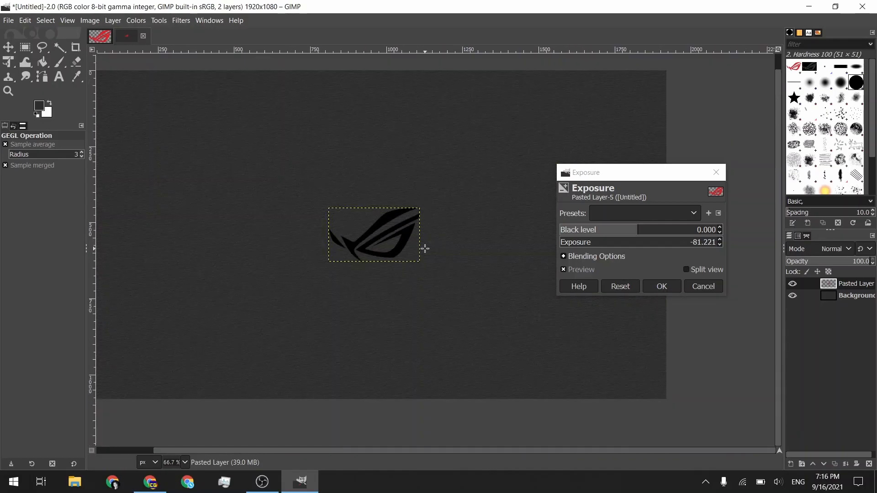
{"action": "scroll", "coordinate": [470, 273], "scroll_direction": "up", "scroll_amount": 1, "text": "ctrl"}
{"action": "left_click_drag", "start_coordinate": [470, 273], "coordinate": [481, 267]}
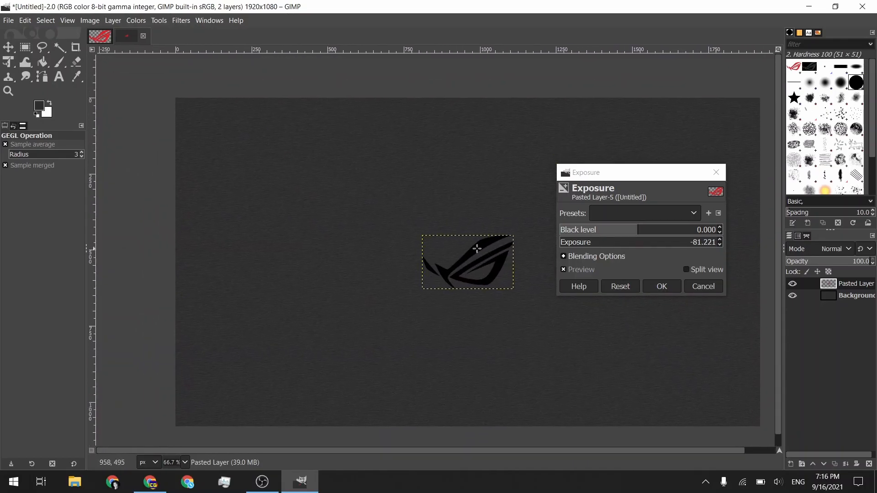
{"action": "left_click", "coordinate": [673, 287]}
{"action": "left_click_drag", "start_coordinate": [528, 290], "coordinate": [520, 280]}
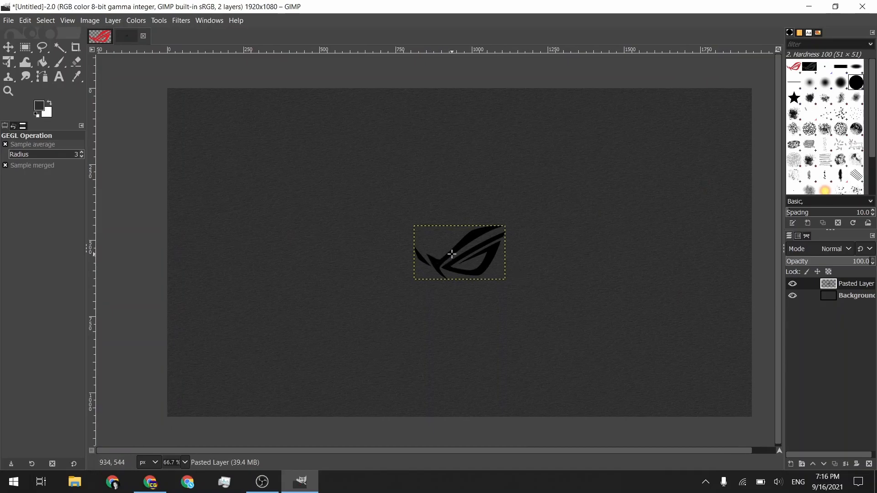
{"action": "left_click_drag", "start_coordinate": [459, 265], "coordinate": [455, 258]}
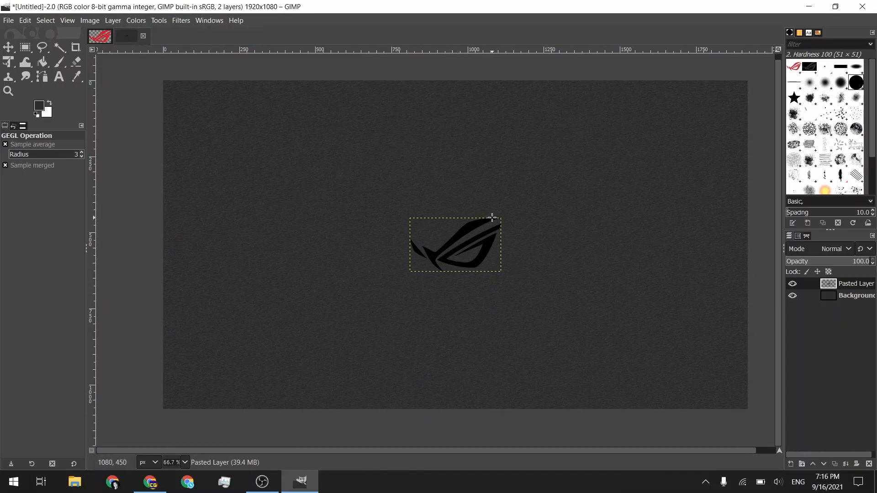
Start a Drop Shadow on the Pasted Layer with the logo and set its X and Y offsets to 0.
{"action": "left_click", "coordinate": [855, 296]}
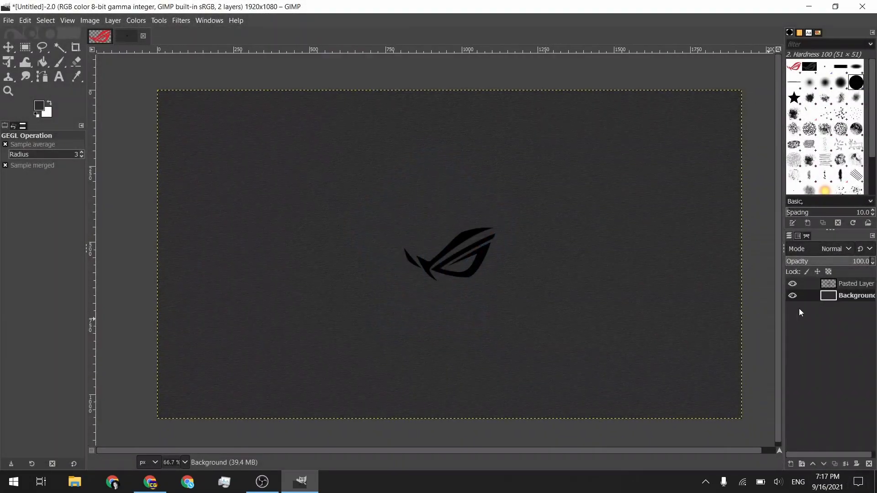
{"action": "left_click", "coordinate": [828, 284]}
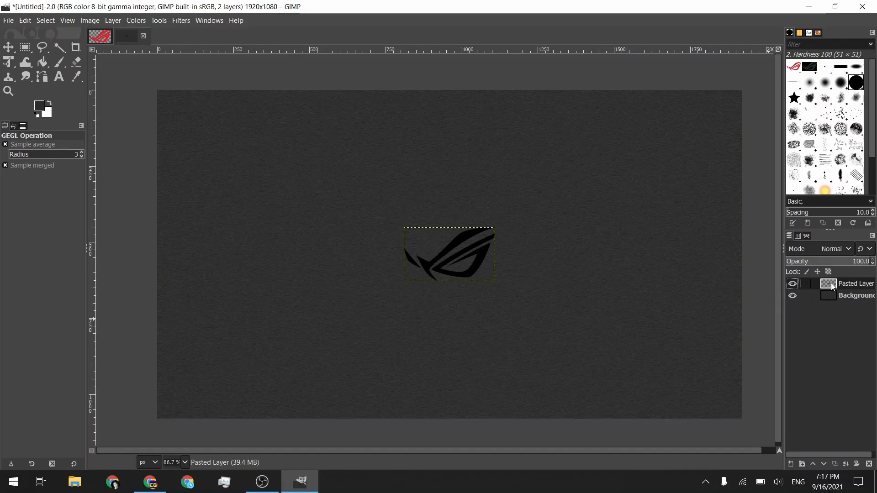
{"action": "left_click", "coordinate": [173, 19]}
{"action": "mouse_move", "coordinate": [217, 137]}
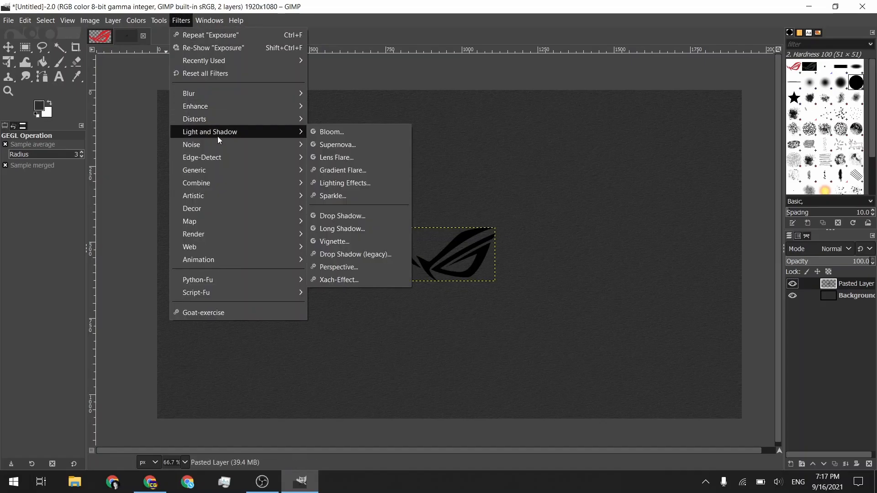
{"action": "left_click", "coordinate": [353, 216]}
{"action": "scroll", "coordinate": [475, 275], "scroll_direction": "up", "scroll_amount": 3, "text": "ctrl"}
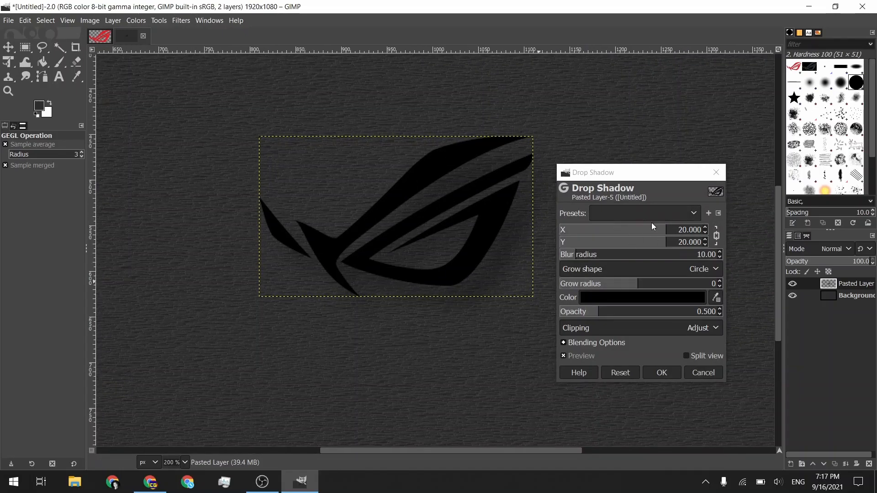
{"action": "left_click_drag", "start_coordinate": [668, 229], "coordinate": [619, 232]}
{"action": "left_click", "coordinate": [694, 230]}
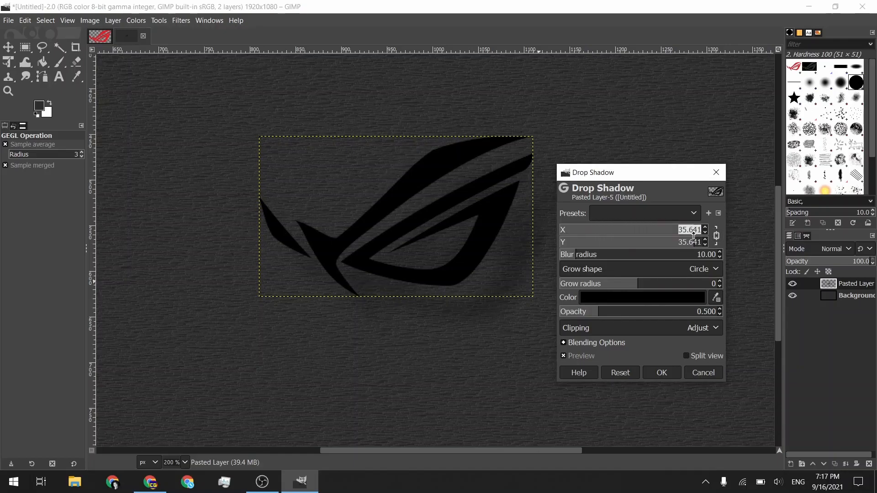
{"action": "type", "text": "0"}
{"action": "key", "text": "Return"}
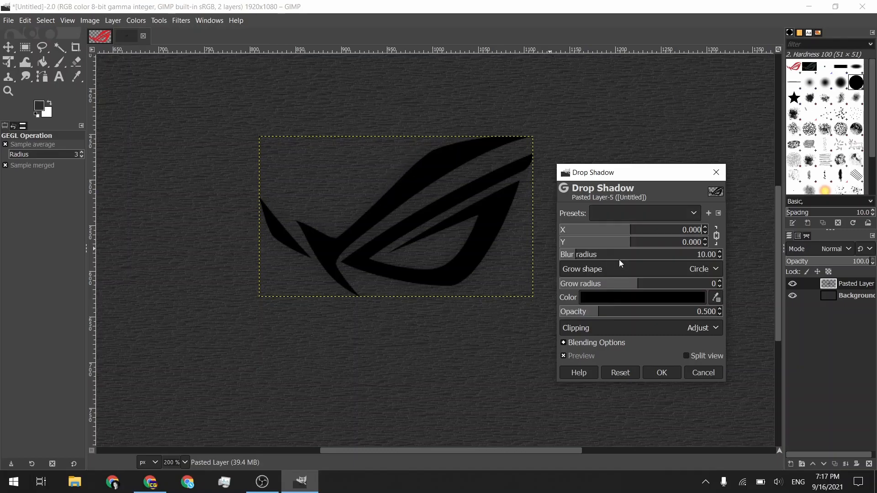
Set the drop shadow color to pure red ff0000 and check the glow on the whole wallpaper.
{"action": "left_click", "coordinate": [650, 295]}
{"action": "left_click_drag", "start_coordinate": [622, 263], "coordinate": [649, 201]}
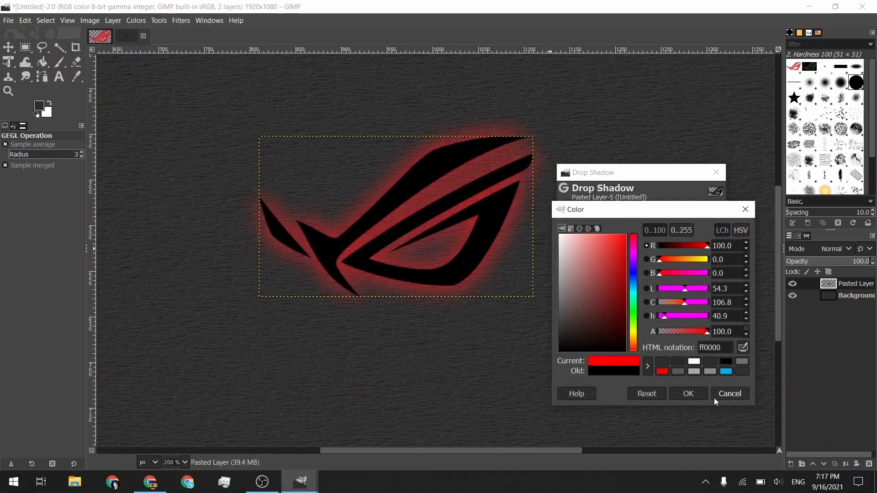
{"action": "left_click", "coordinate": [690, 395]}
{"action": "left_click_drag", "start_coordinate": [453, 192], "coordinate": [437, 209]}
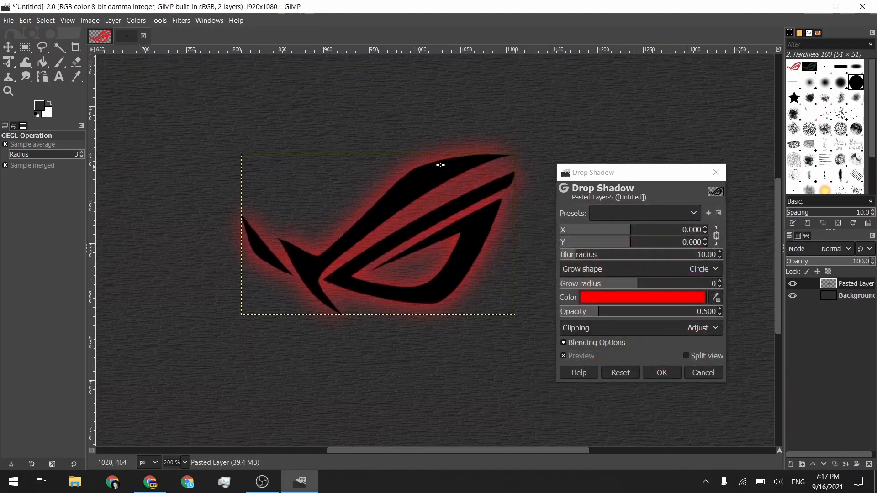
{"action": "scroll", "coordinate": [430, 256], "scroll_direction": "down", "scroll_amount": 3}
{"action": "left_click_drag", "start_coordinate": [447, 254], "coordinate": [453, 257]}
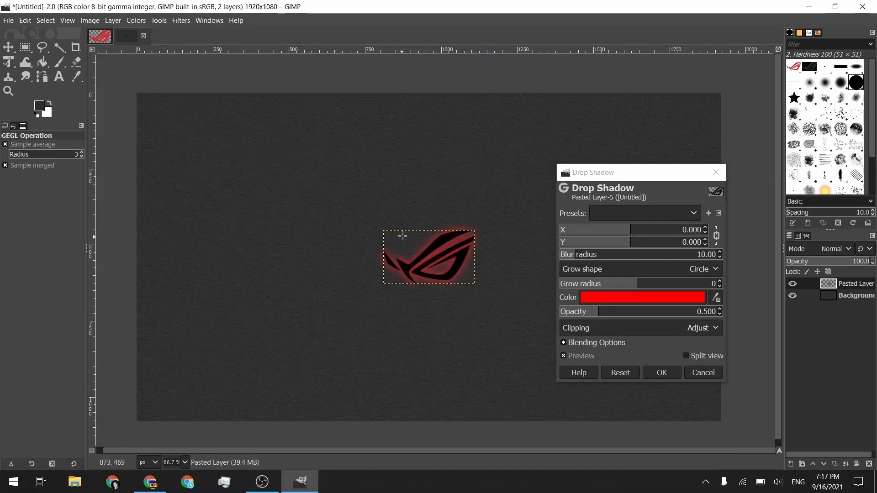
Adjust the red shadow to a blur radius of 38.82, a grow radius of 12 and an opacity of 0.459.
{"action": "left_click", "coordinate": [571, 256]}
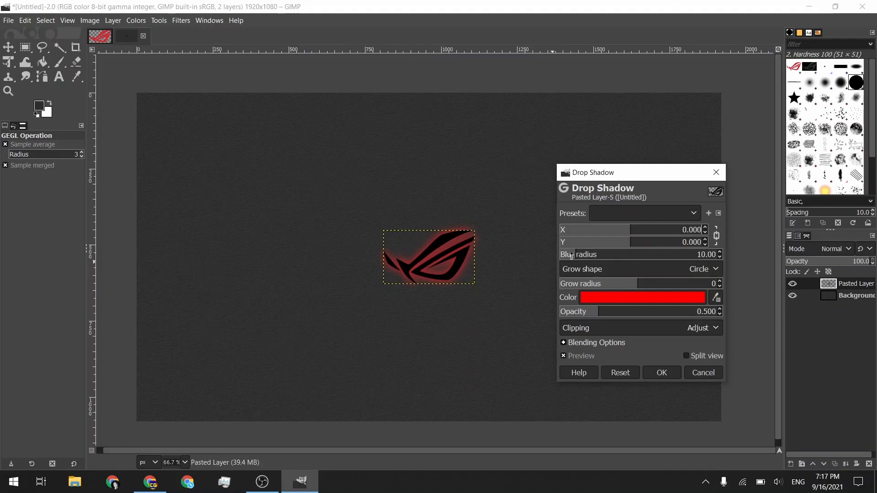
{"action": "left_click_drag", "start_coordinate": [577, 256], "coordinate": [593, 268]}
{"action": "left_click_drag", "start_coordinate": [641, 284], "coordinate": [674, 283]}
{"action": "mouse_move", "coordinate": [595, 256]}
{"action": "left_mouse_down"}
{"action": "mouse_move", "coordinate": [649, 254]}
{"action": "mouse_move", "coordinate": [590, 254]}
{"action": "left_mouse_up"}
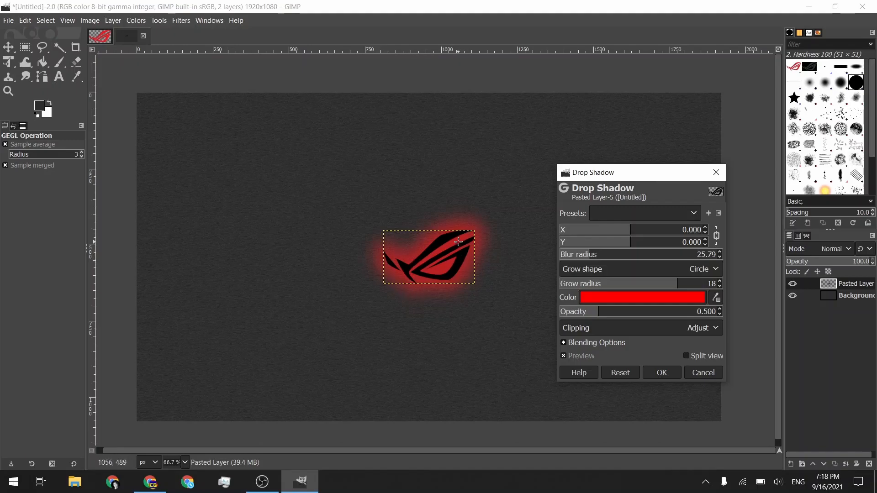
{"action": "mouse_move", "coordinate": [600, 312]}
{"action": "left_mouse_down"}
{"action": "mouse_move", "coordinate": [576, 311]}
{"action": "mouse_move", "coordinate": [676, 307]}
{"action": "mouse_move", "coordinate": [571, 310]}
{"action": "mouse_move", "coordinate": [608, 311]}
{"action": "mouse_move", "coordinate": [597, 311]}
{"action": "left_mouse_up"}
{"action": "mouse_move", "coordinate": [589, 255]}
{"action": "left_mouse_down"}
{"action": "mouse_move", "coordinate": [578, 254]}
{"action": "mouse_move", "coordinate": [589, 255]}
{"action": "left_mouse_up"}
{"action": "left_click_drag", "start_coordinate": [671, 283], "coordinate": [654, 280]}
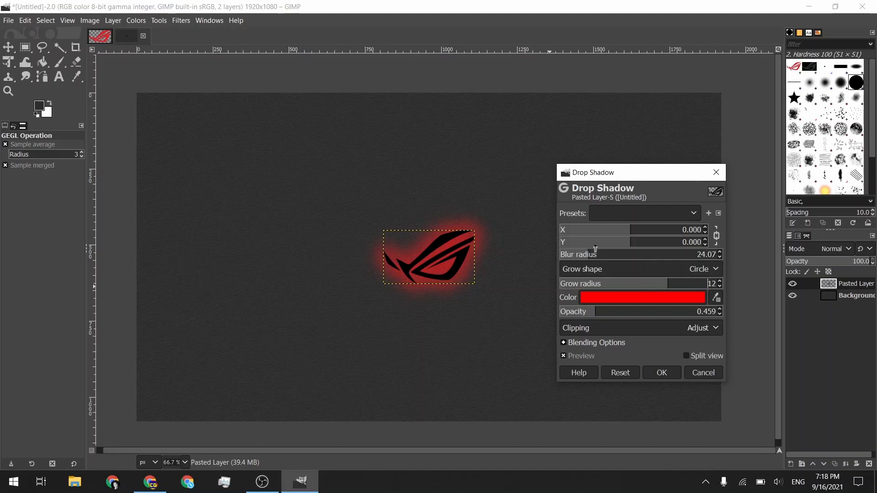
{"action": "left_click_drag", "start_coordinate": [590, 258], "coordinate": [599, 258]}
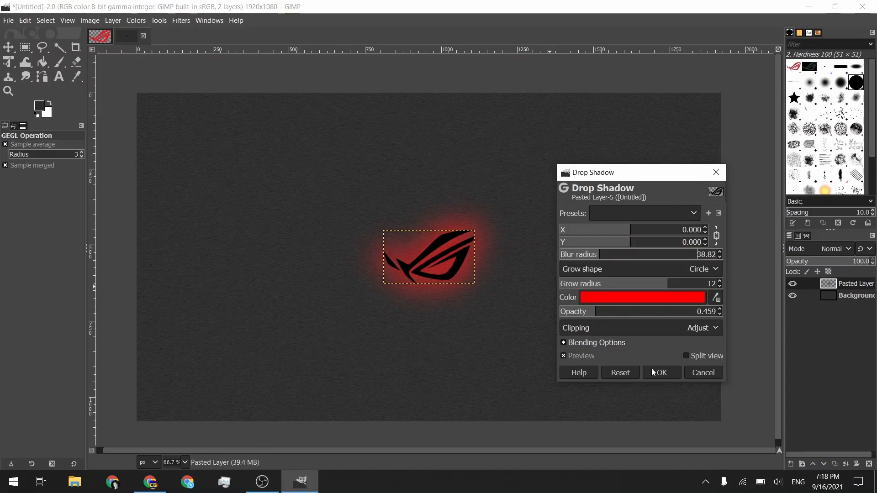
Apply the red drop shadow to the logo and delete the extra transparent layer above the Background.
{"action": "left_click", "coordinate": [662, 373]}
{"action": "left_click", "coordinate": [831, 297]}
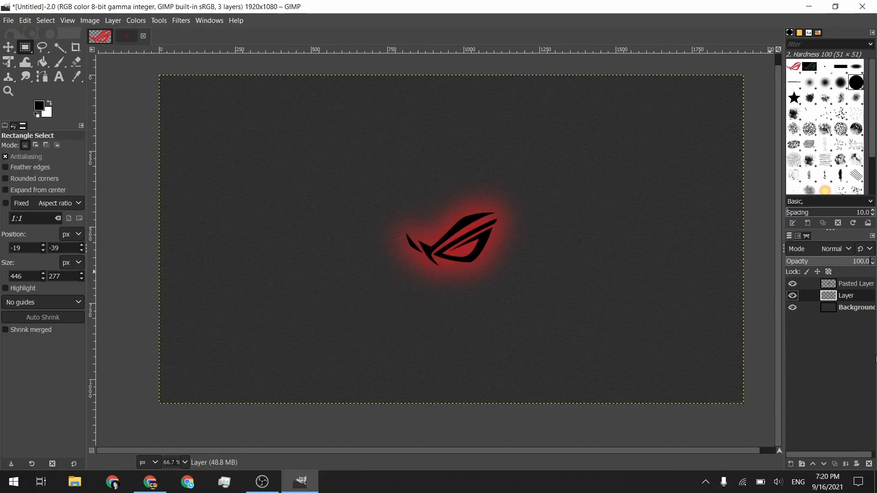
{"action": "left_click", "coordinate": [869, 463]}
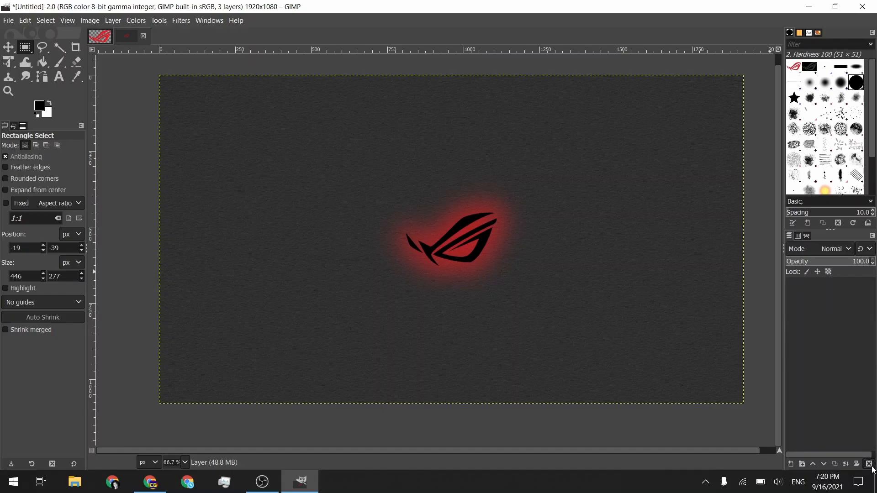
Add a transparent 1920 × 1080 px layer between the logo and the Background and make it the active layer.
{"action": "left_click", "coordinate": [793, 465]}
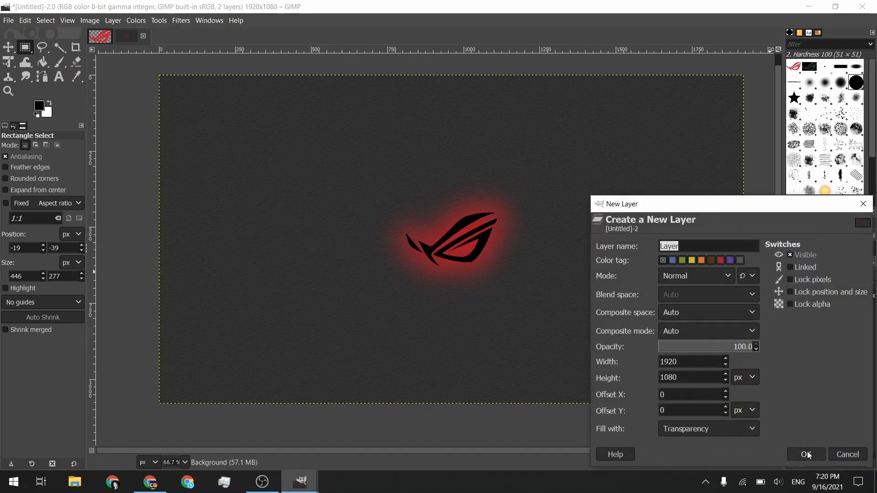
{"action": "left_click_drag", "start_coordinate": [789, 210], "coordinate": [793, 176]}
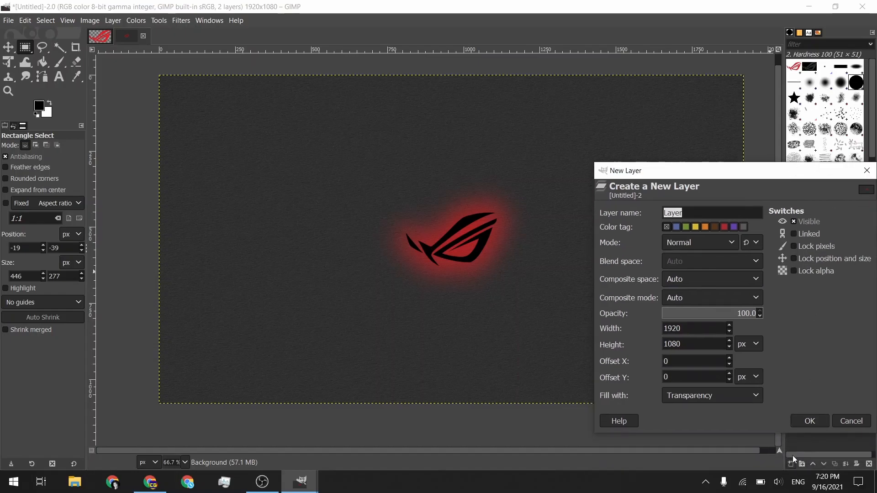
{"action": "left_click_drag", "start_coordinate": [777, 175], "coordinate": [776, 196]}
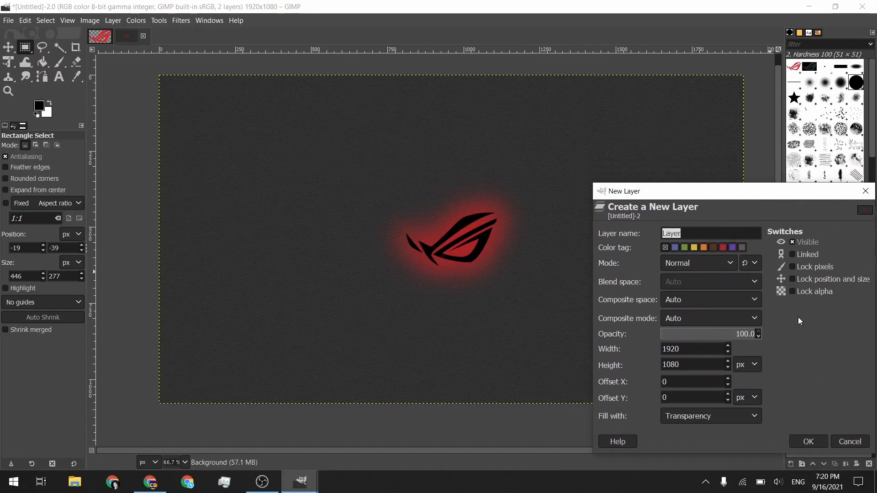
{"action": "left_click", "coordinate": [815, 435]}
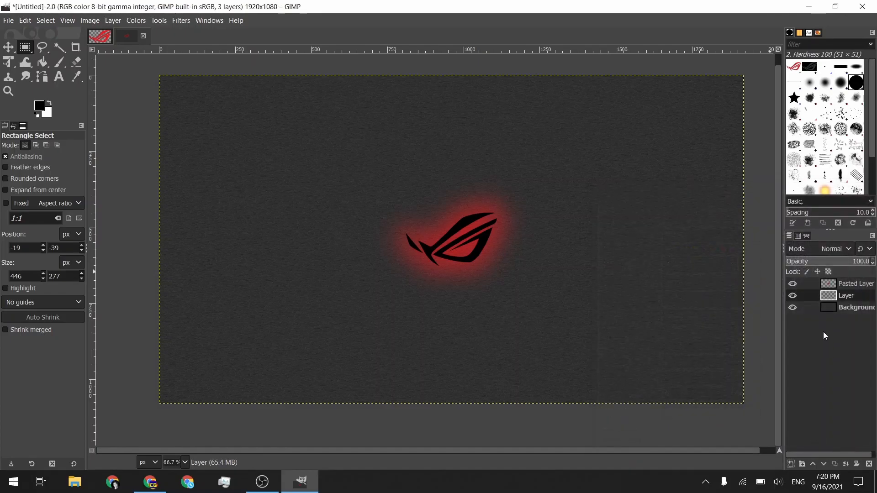
{"action": "left_click_drag", "start_coordinate": [829, 295], "coordinate": [832, 310]}
{"action": "left_click", "coordinate": [832, 310]}
{"action": "left_click", "coordinate": [831, 286]}
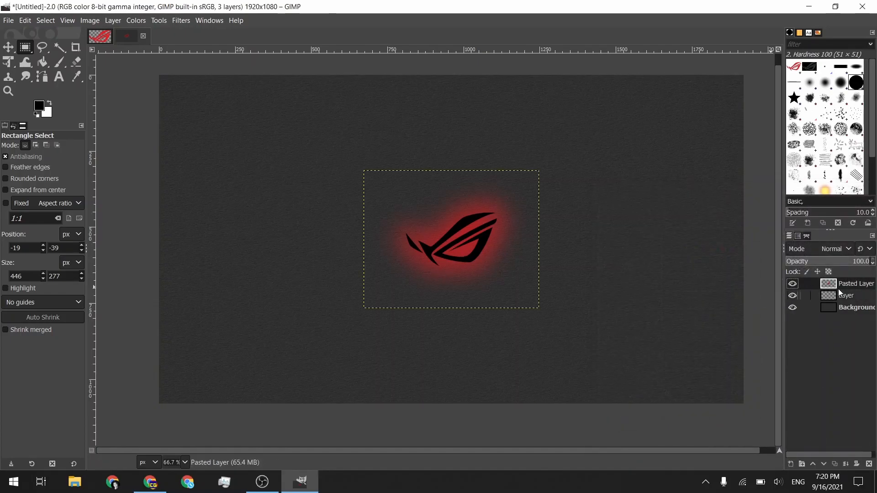
{"action": "left_click", "coordinate": [834, 296]}
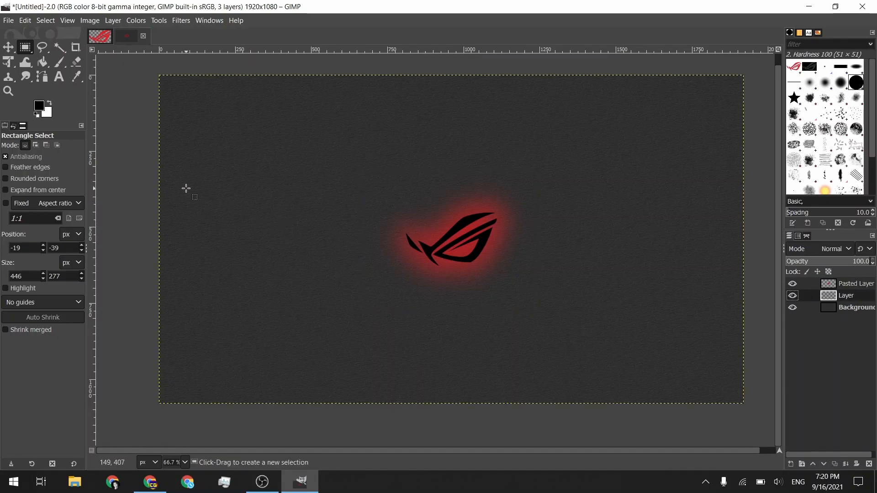
Set the foreground color to a dark red and bucket-fill the new layer with it.
{"action": "left_click", "coordinate": [43, 61]}
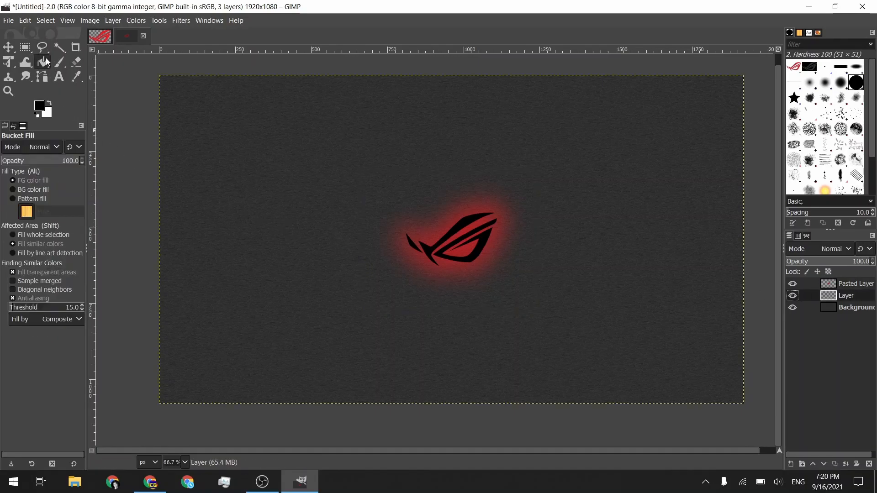
{"action": "left_click", "coordinate": [38, 107]}
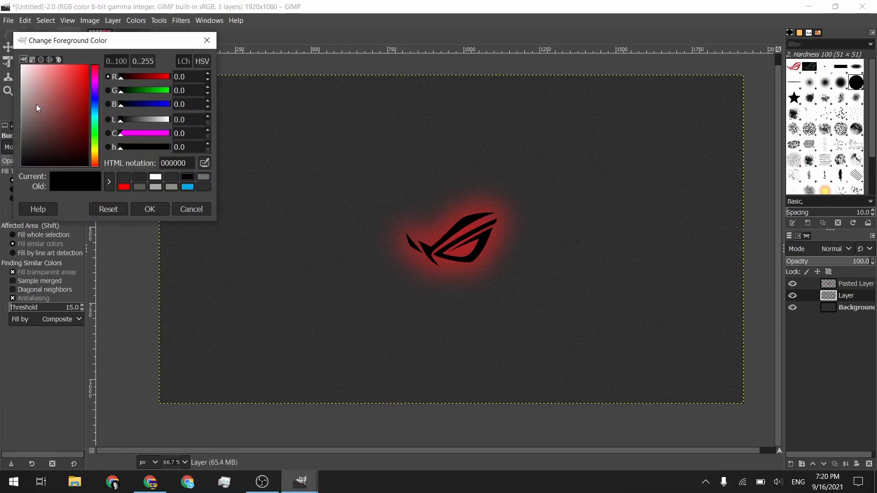
{"action": "left_click_drag", "start_coordinate": [93, 116], "coordinate": [100, 73]}
{"action": "left_click_drag", "start_coordinate": [58, 73], "coordinate": [110, 94]}
{"action": "left_click", "coordinate": [149, 211]}
{"action": "left_click", "coordinate": [258, 135]}
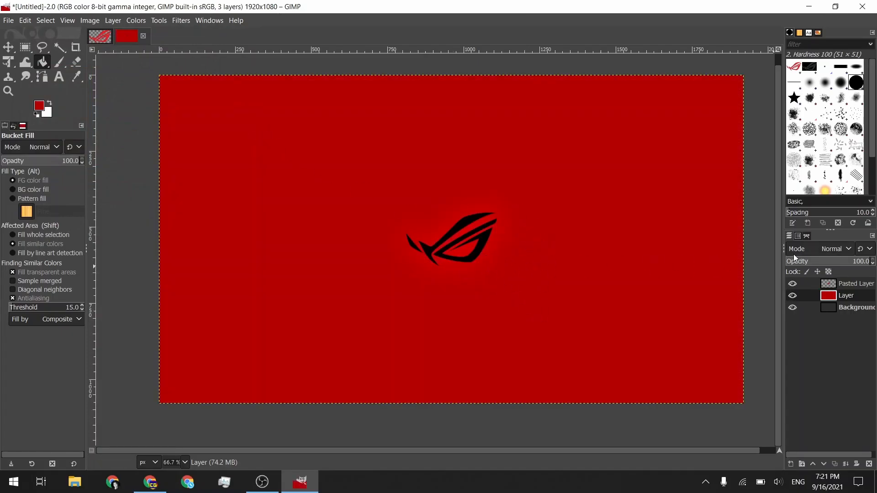
Lower the red layer's opacity to 8.6 and check the tint over the background texture.
{"action": "left_click", "coordinate": [833, 261]}
{"action": "left_click_drag", "start_coordinate": [820, 261], "coordinate": [795, 261]}
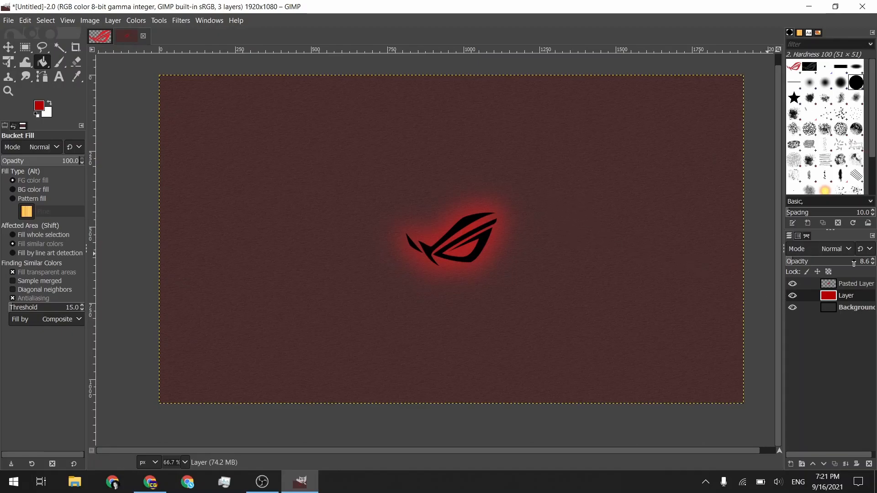
{"action": "mouse_move", "coordinate": [792, 261]}
{"action": "left_mouse_down"}
{"action": "mouse_move", "coordinate": [815, 261]}
{"action": "mouse_move", "coordinate": [793, 263]}
{"action": "left_mouse_up"}
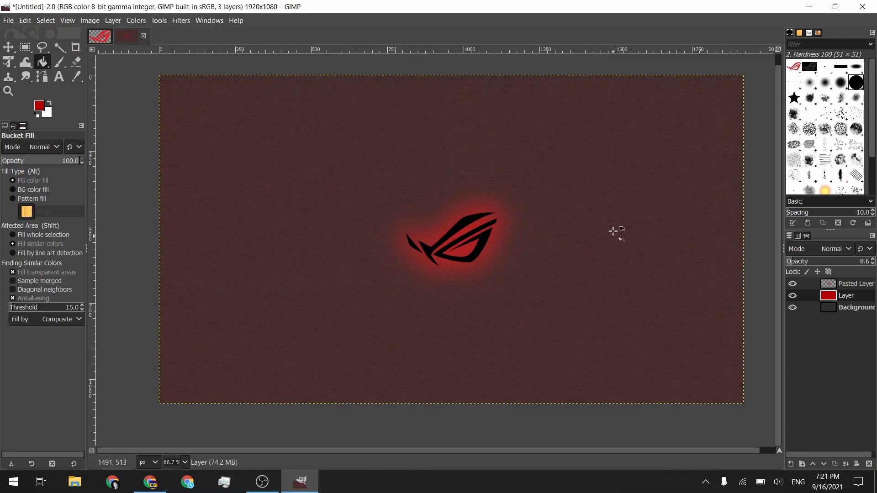
{"action": "scroll", "coordinate": [530, 243], "scroll_direction": "up", "scroll_amount": 4}
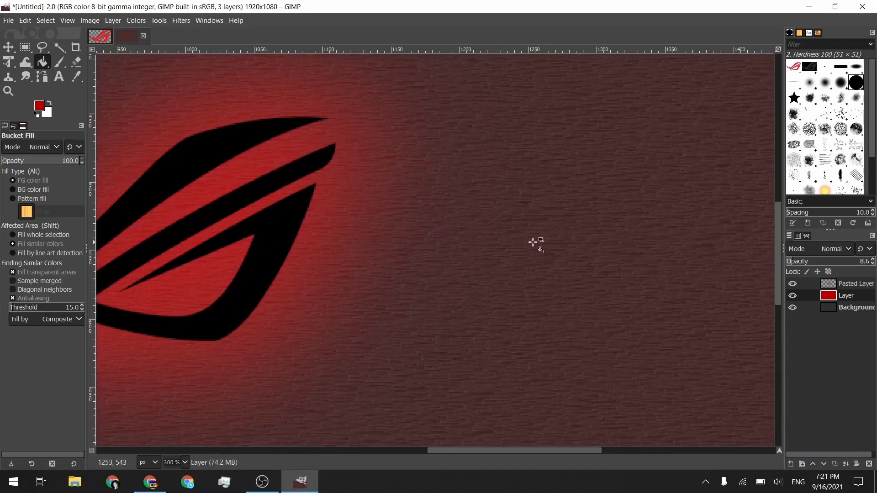
{"action": "scroll", "coordinate": [613, 233], "scroll_direction": "right", "scroll_amount": 2}
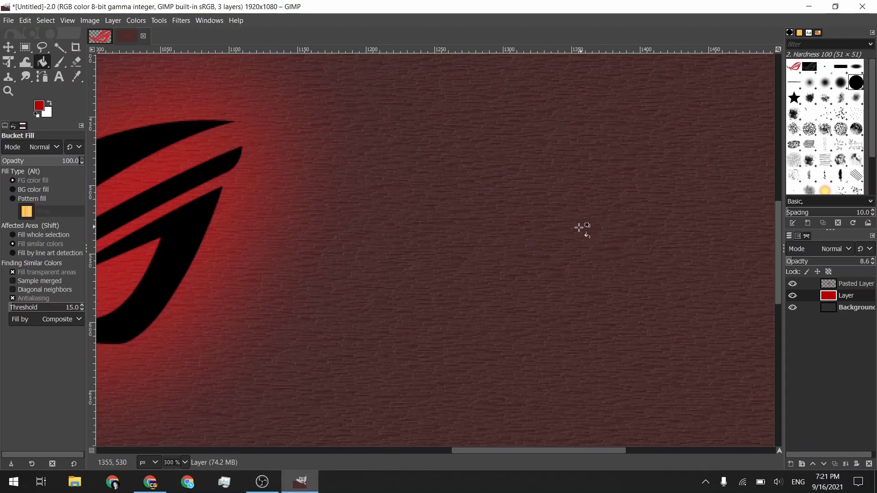
{"action": "scroll", "coordinate": [562, 230], "scroll_direction": "down", "scroll_amount": 4}
{"action": "left_click_drag", "start_coordinate": [545, 239], "coordinate": [557, 245]}
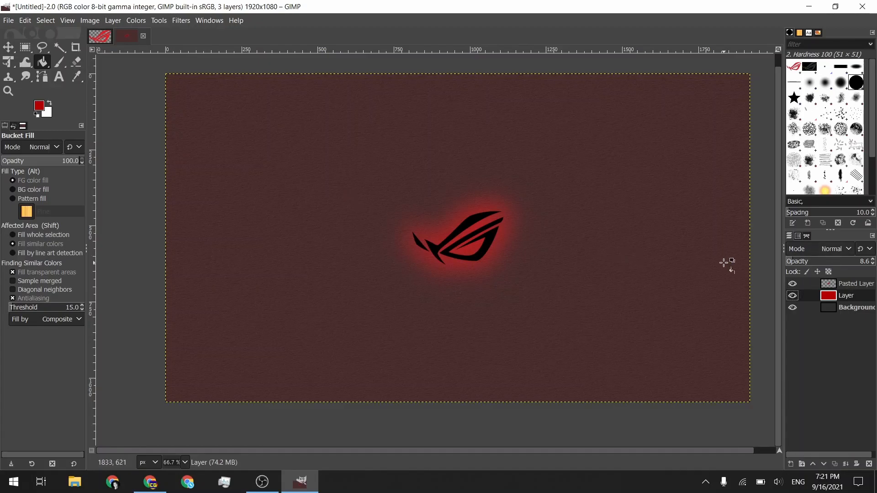
Clear the red fill from the layer and set its opacity back to 100.
{"action": "key", "text": "Delete"}
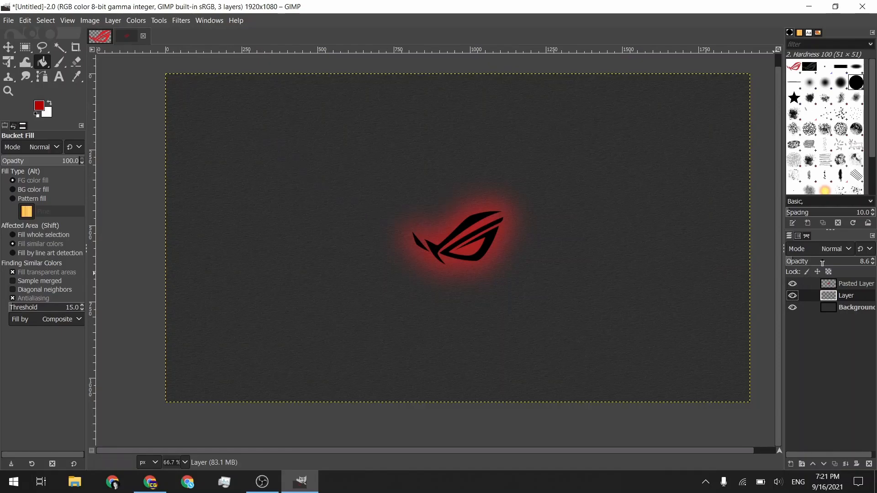
{"action": "left_click_drag", "start_coordinate": [822, 263], "coordinate": [870, 263]}
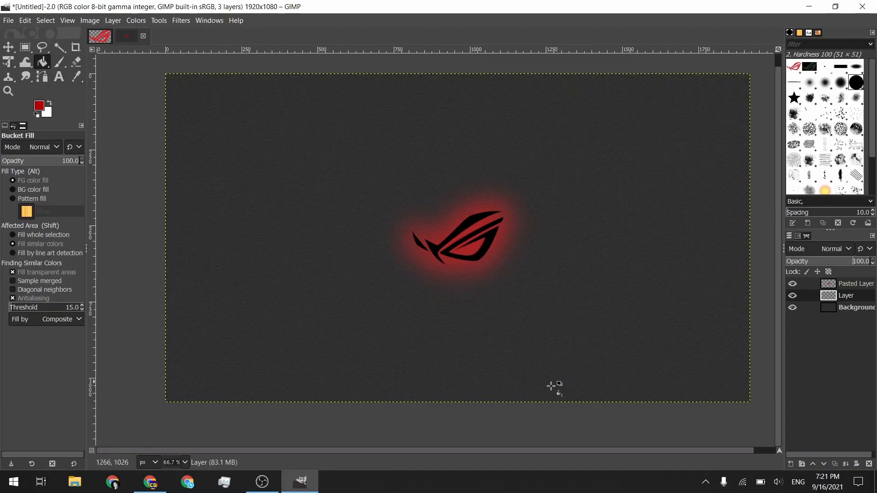
Draw a radial FG to Transparent gradient from the logo's center to near the image's lower-left corner and set the layer's opacity to 18.4.
{"action": "left_click", "coordinate": [42, 66]}
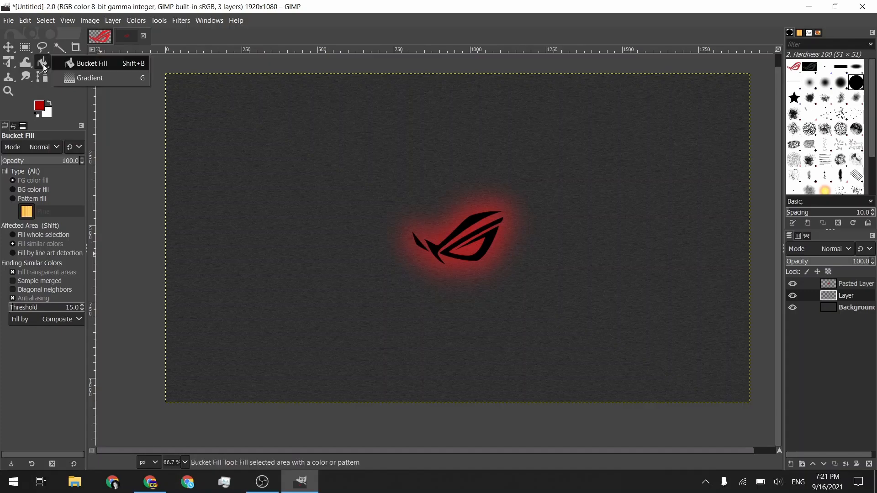
{"action": "left_click", "coordinate": [102, 80]}
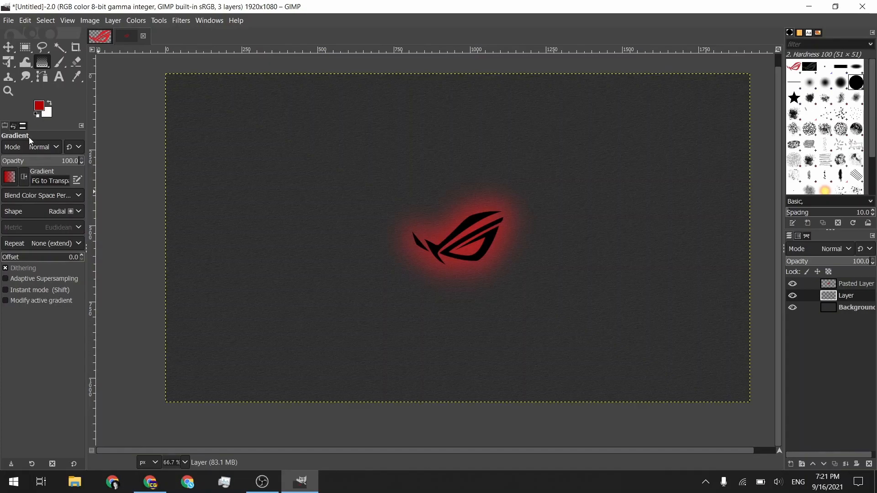
{"action": "left_click", "coordinate": [15, 176]}
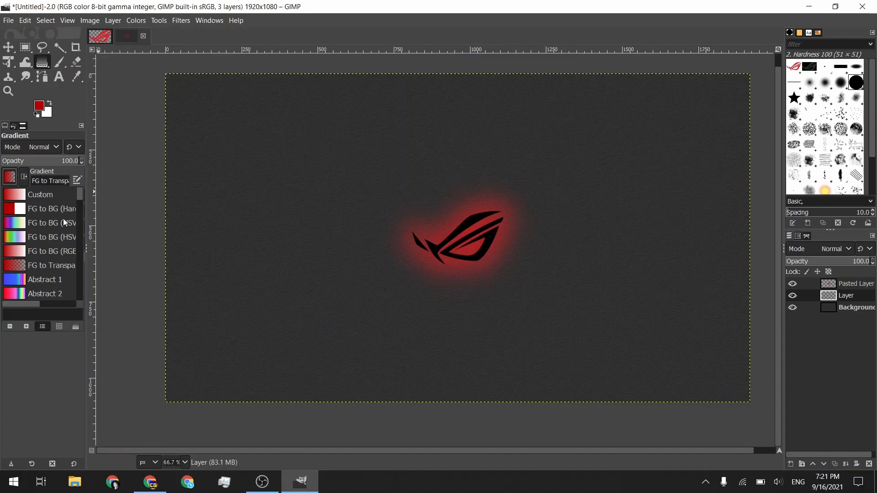
{"action": "left_click", "coordinate": [9, 179]}
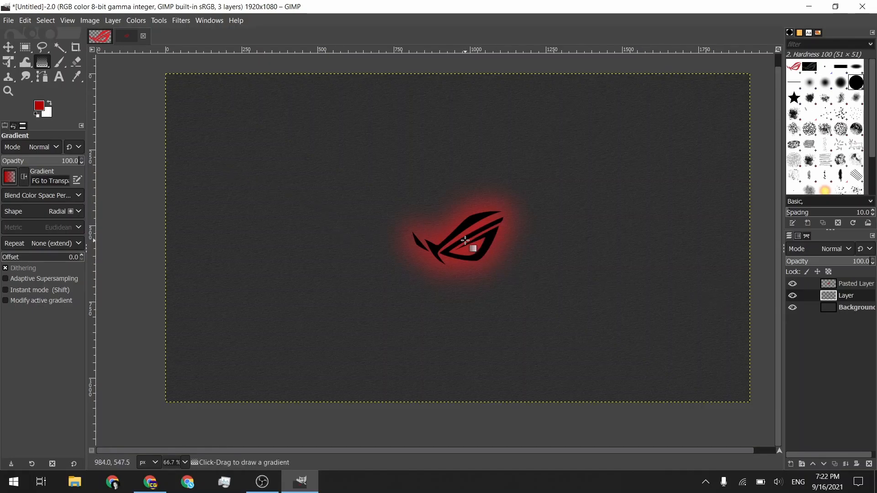
{"action": "mouse_move", "coordinate": [466, 239]}
{"action": "left_mouse_down"}
{"action": "mouse_move", "coordinate": [728, 398]}
{"action": "mouse_move", "coordinate": [771, 404]}
{"action": "mouse_move", "coordinate": [744, 398]}
{"action": "mouse_move", "coordinate": [736, 235]}
{"action": "mouse_move", "coordinate": [552, 64]}
{"action": "mouse_move", "coordinate": [163, 76]}
{"action": "mouse_move", "coordinate": [4, 229]}
{"action": "mouse_move", "coordinate": [242, 245]}
{"action": "mouse_move", "coordinate": [170, 269]}
{"action": "mouse_move", "coordinate": [202, 362]}
{"action": "mouse_move", "coordinate": [205, 383]}
{"action": "mouse_move", "coordinate": [191, 389]}
{"action": "left_mouse_up"}
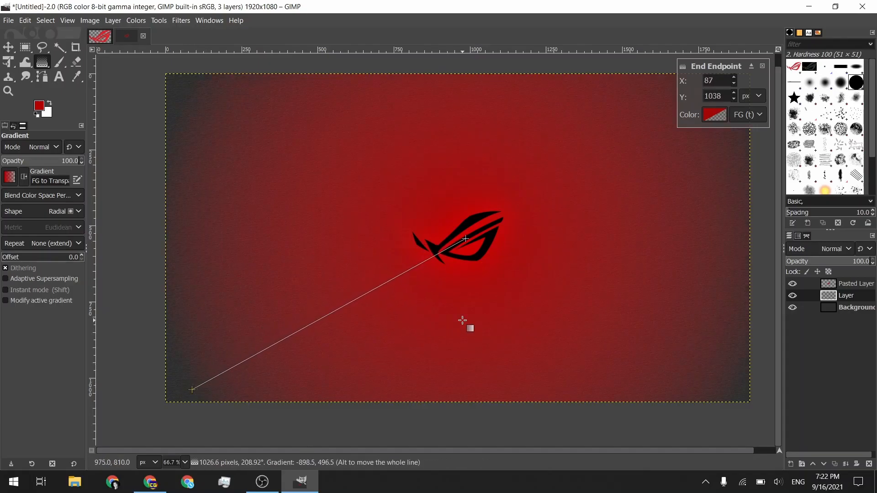
{"action": "key", "text": "Return"}
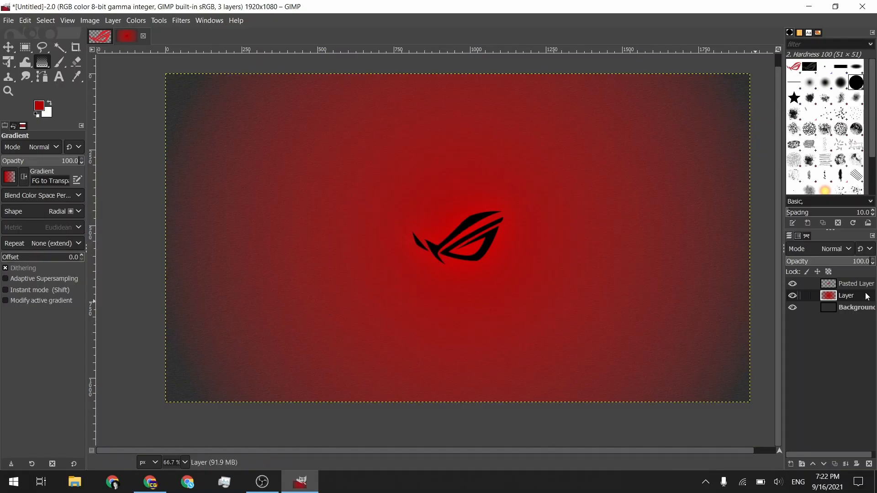
{"action": "left_click_drag", "start_coordinate": [854, 261], "coordinate": [804, 265]}
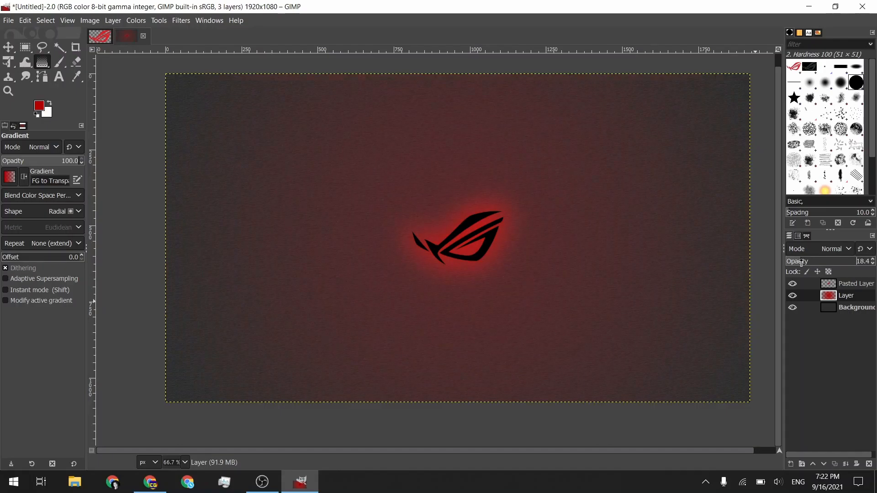
Examine the gradient's red tint on the texture around the logo and out to the image's right edge.
{"action": "scroll", "coordinate": [519, 221], "scroll_direction": "up", "scroll_amount": 4}
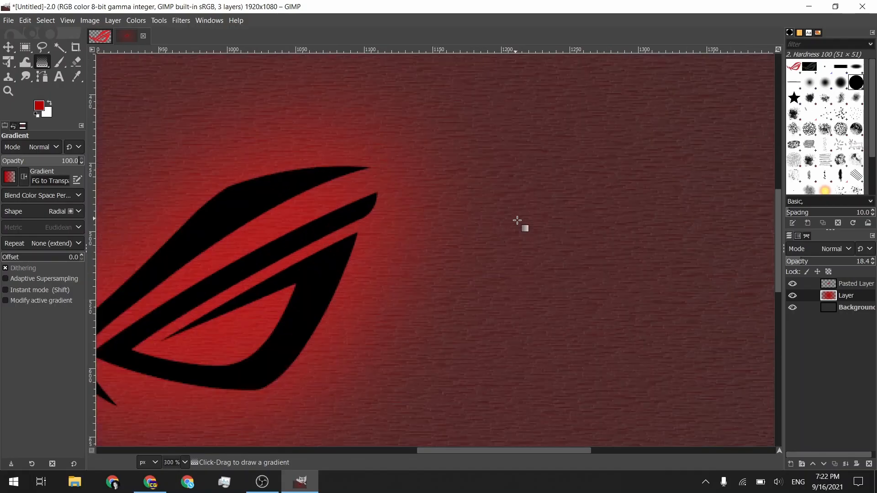
{"action": "left_click_drag", "start_coordinate": [381, 228], "coordinate": [565, 189]}
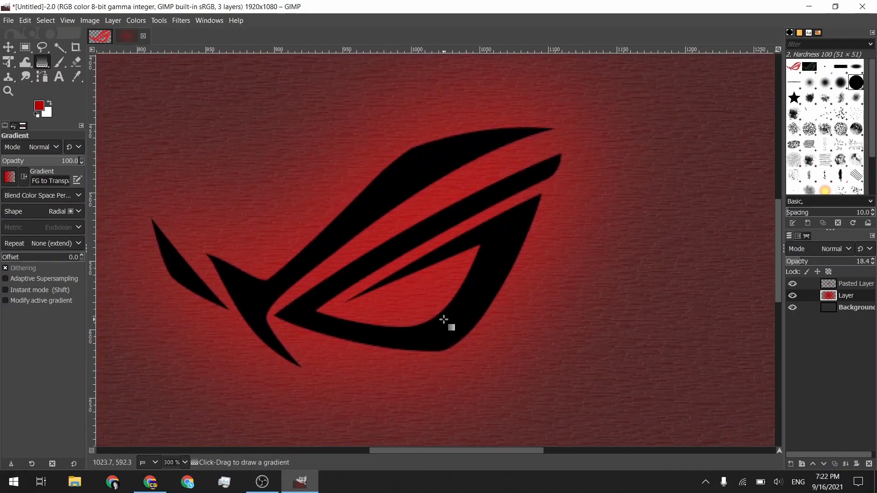
{"action": "left_click_drag", "start_coordinate": [661, 232], "coordinate": [530, 229]}
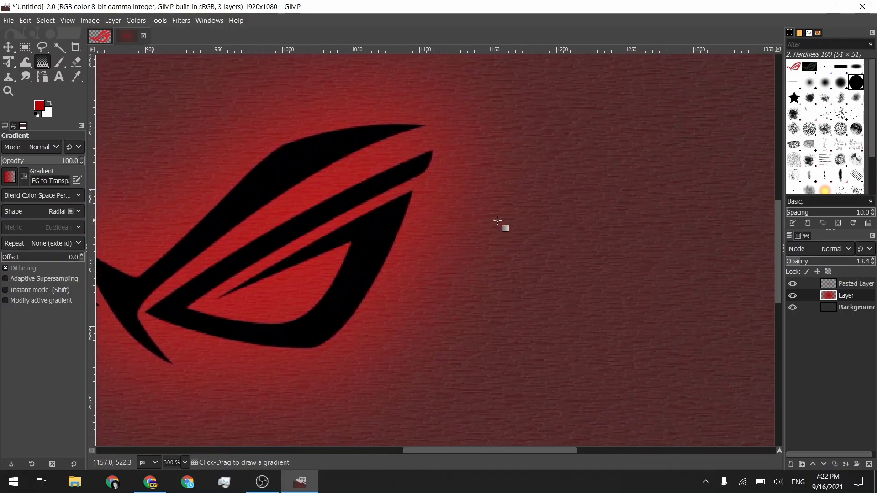
{"action": "left_click_drag", "start_coordinate": [582, 212], "coordinate": [500, 220]}
{"action": "left_click_drag", "start_coordinate": [569, 204], "coordinate": [385, 242]}
{"action": "left_click_drag", "start_coordinate": [698, 210], "coordinate": [410, 230]}
{"action": "left_click_drag", "start_coordinate": [587, 228], "coordinate": [351, 246]}
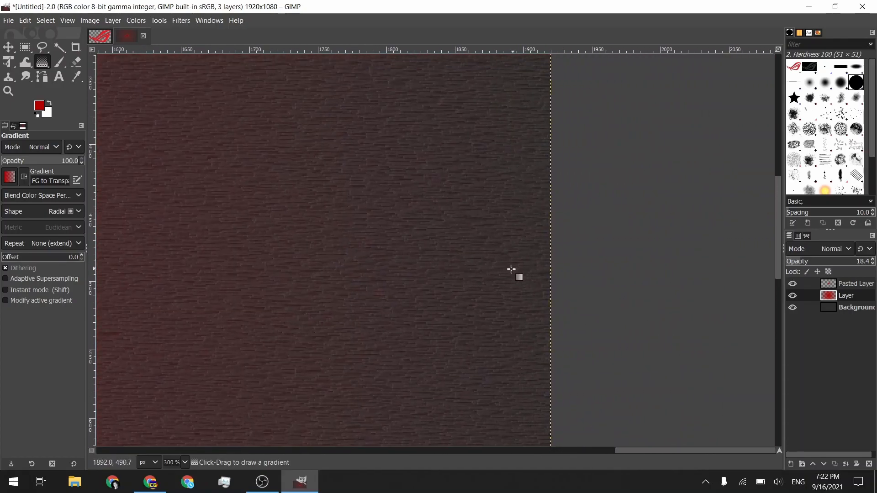
{"action": "left_click_drag", "start_coordinate": [269, 311], "coordinate": [526, 277]}
{"action": "scroll", "coordinate": [526, 277], "scroll_direction": "down", "scroll_amount": 4}
{"action": "left_click_drag", "start_coordinate": [343, 260], "coordinate": [566, 214]}
{"action": "left_click_drag", "start_coordinate": [587, 173], "coordinate": [527, 192]}
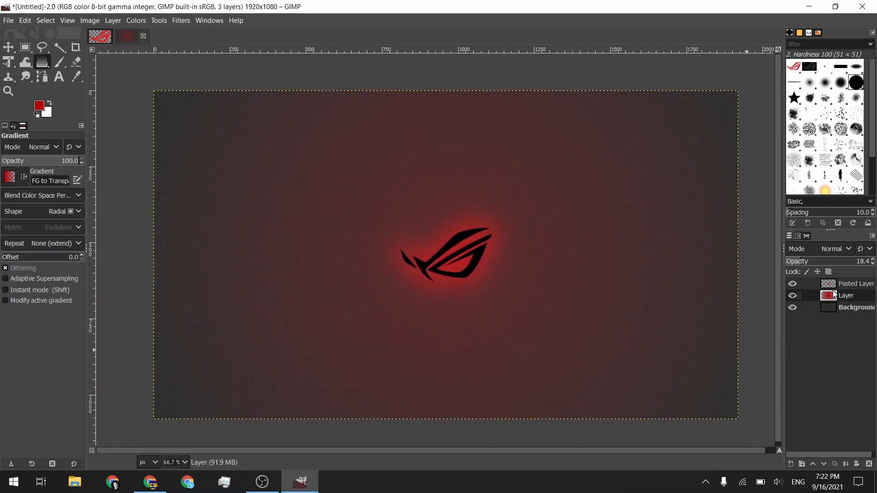
Apply a circular Vignette filter to the Background layer with black color, radius 1.200, softness 0.800 and gamma 2.000.
{"action": "left_click", "coordinate": [837, 305]}
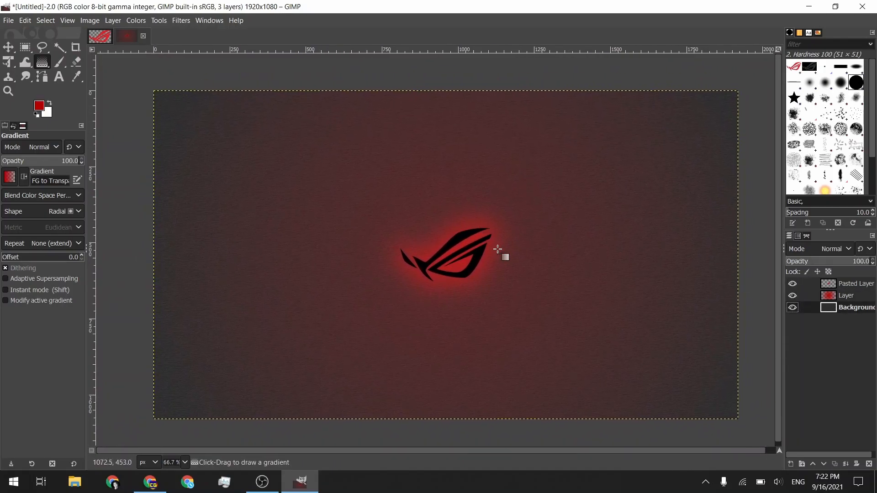
{"action": "left_click", "coordinate": [183, 20]}
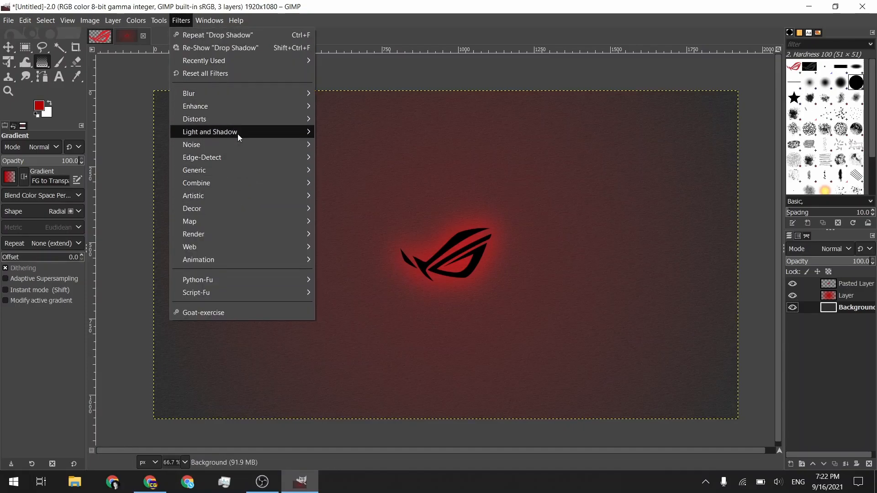
{"action": "mouse_move", "coordinate": [240, 132]}
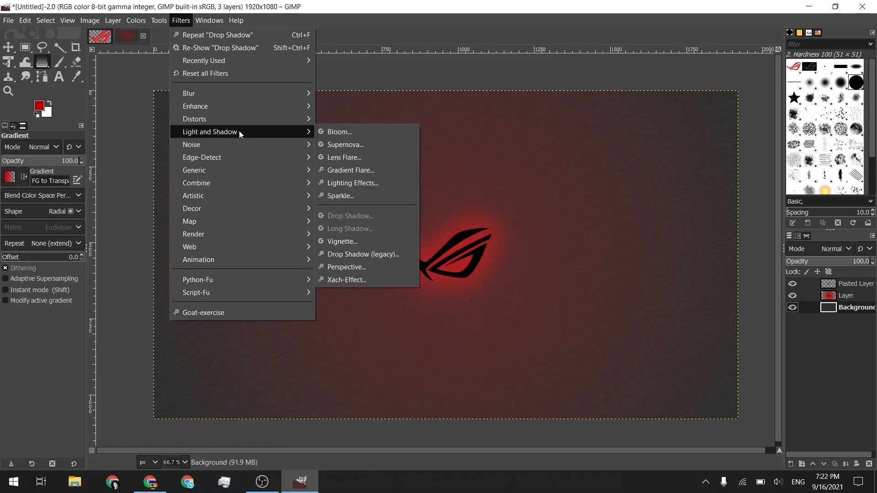
{"action": "left_click", "coordinate": [375, 242]}
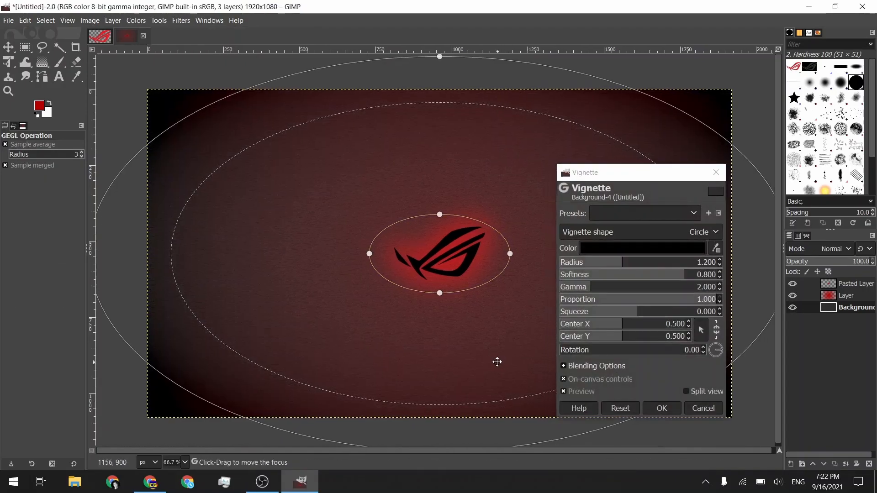
{"action": "scroll", "coordinate": [477, 348], "scroll_direction": "down", "scroll_amount": 2}
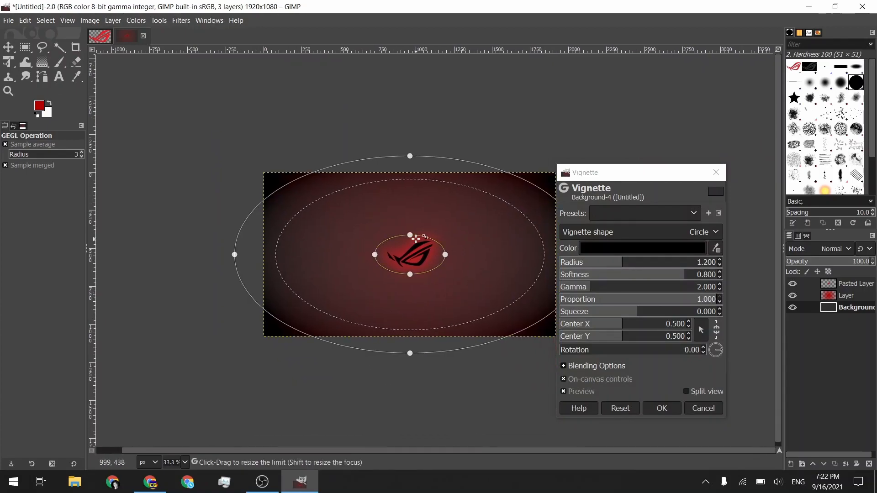
{"action": "left_click_drag", "start_coordinate": [485, 304], "coordinate": [453, 264]}
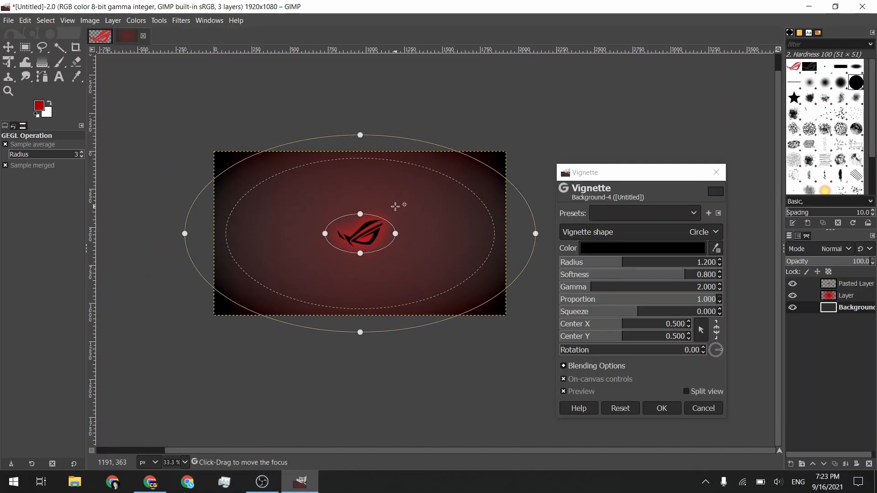
{"action": "left_click", "coordinate": [662, 408]}
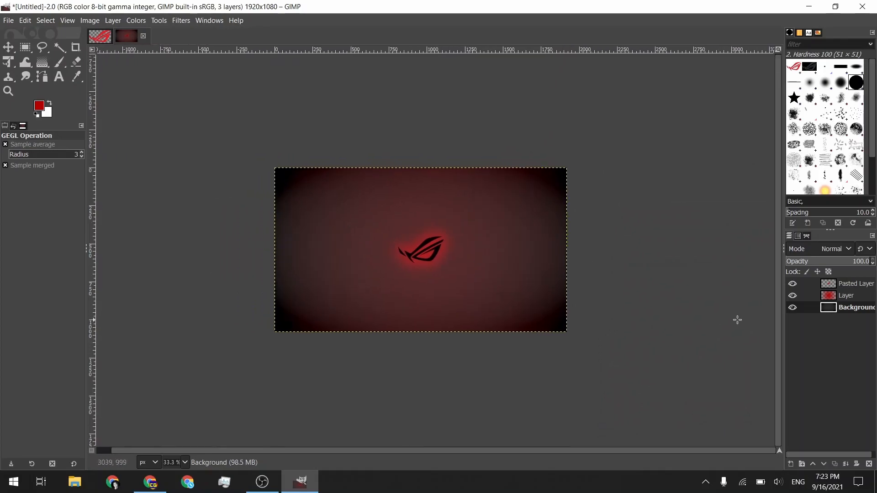
{"action": "scroll", "coordinate": [456, 273], "scroll_direction": "up", "scroll_amount": 2}
{"action": "left_click_drag", "start_coordinate": [437, 272], "coordinate": [483, 303]}
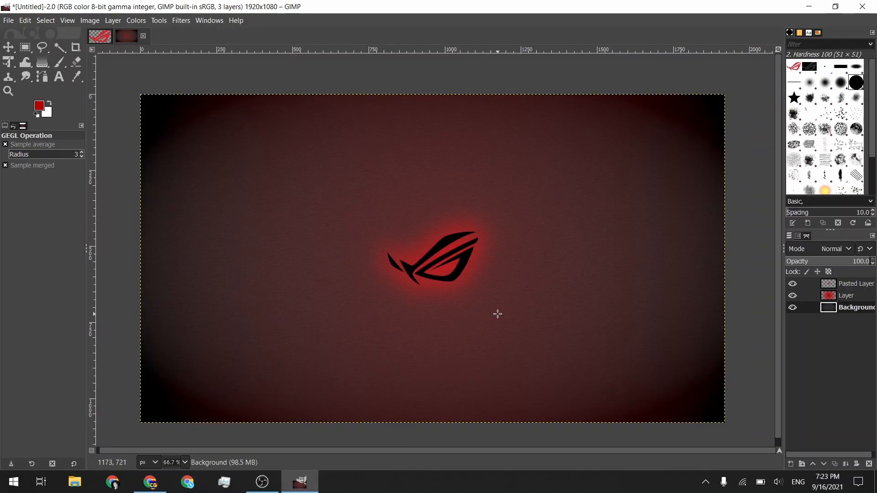
Export the wallpaper as backgroun.png to the Documents folder with automatic pixelformat and compression level 9.
{"action": "left_click", "coordinate": [9, 22]}
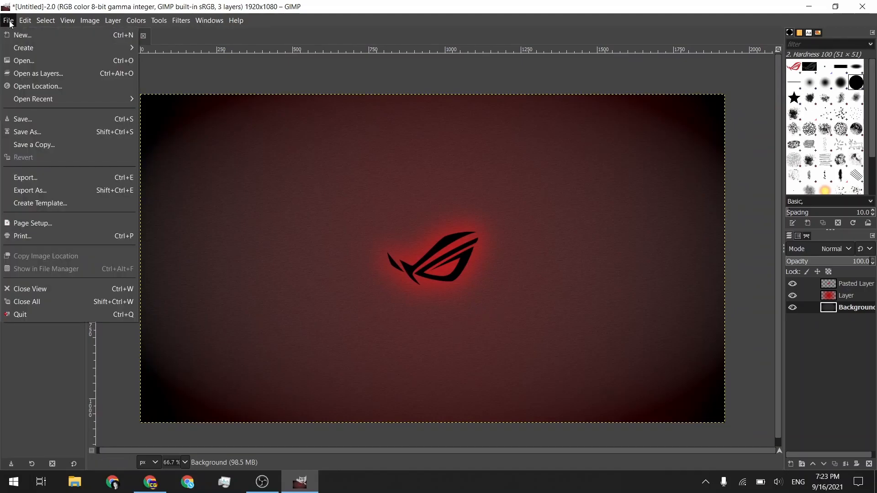
{"action": "left_click", "coordinate": [59, 179]}
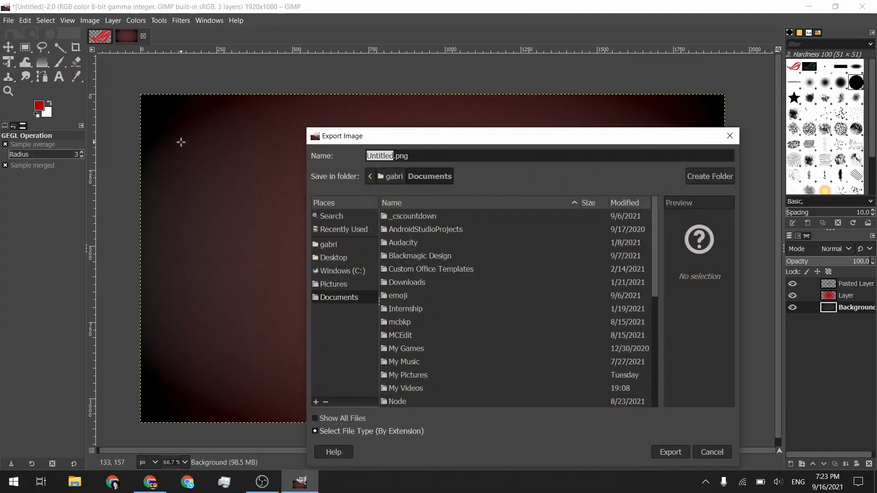
{"action": "type", "text": "background"}
{"action": "key", "text": "Return"}
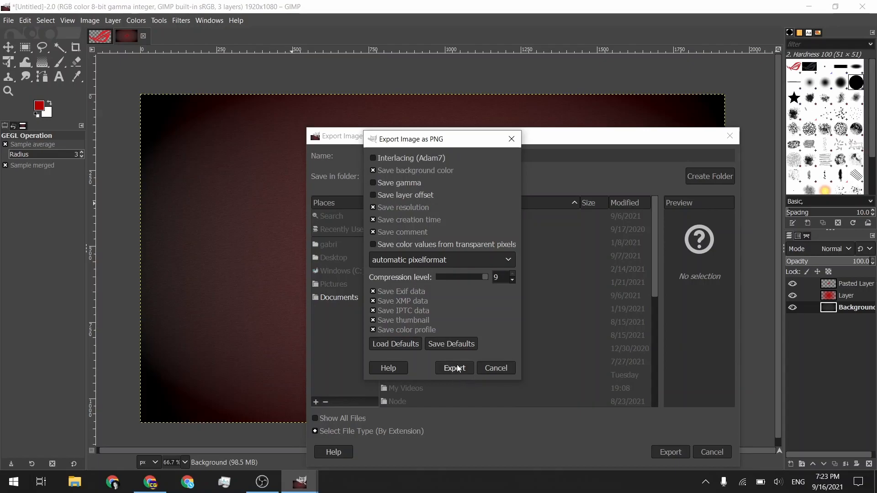
{"action": "left_click", "coordinate": [458, 368]}
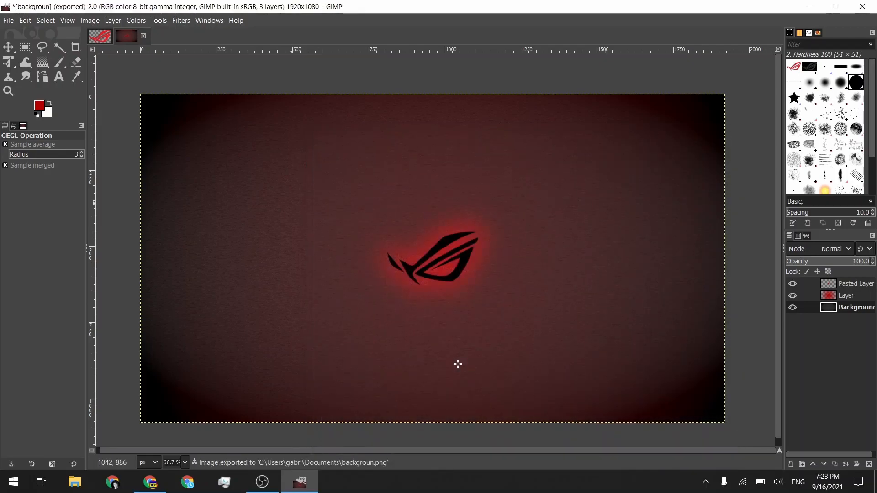
{"action": "left_click_drag", "start_coordinate": [418, 297], "coordinate": [443, 296]}
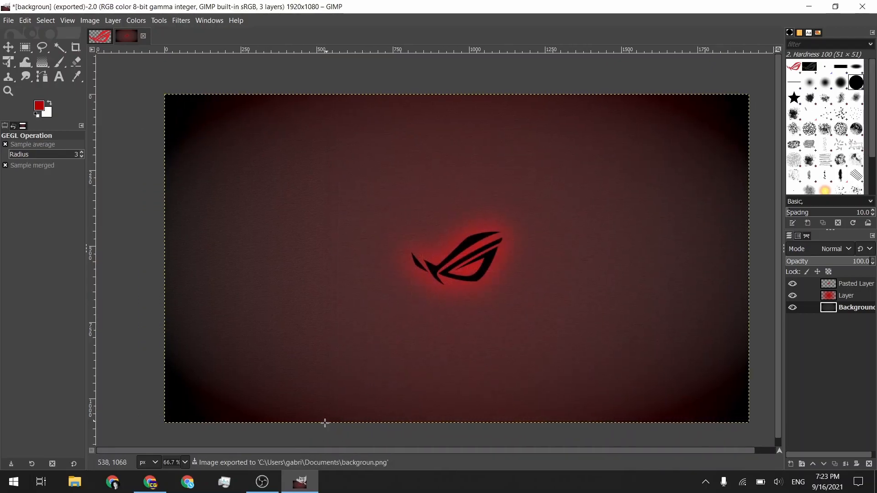
Minimize the open windows to reach the desktop and open the Background page of the Personalization settings in Windows Settings.
{"action": "left_click", "coordinate": [306, 491]}
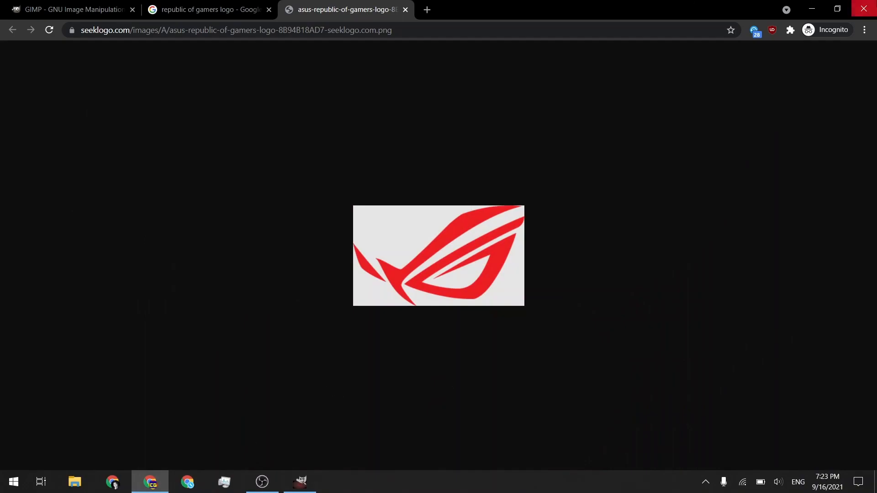
{"action": "left_click", "coordinate": [811, 6]}
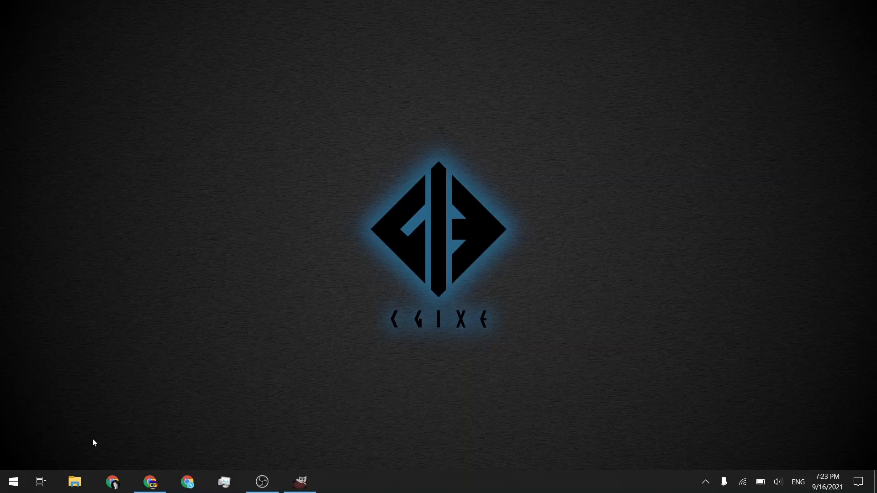
{"action": "left_click", "coordinate": [13, 482]}
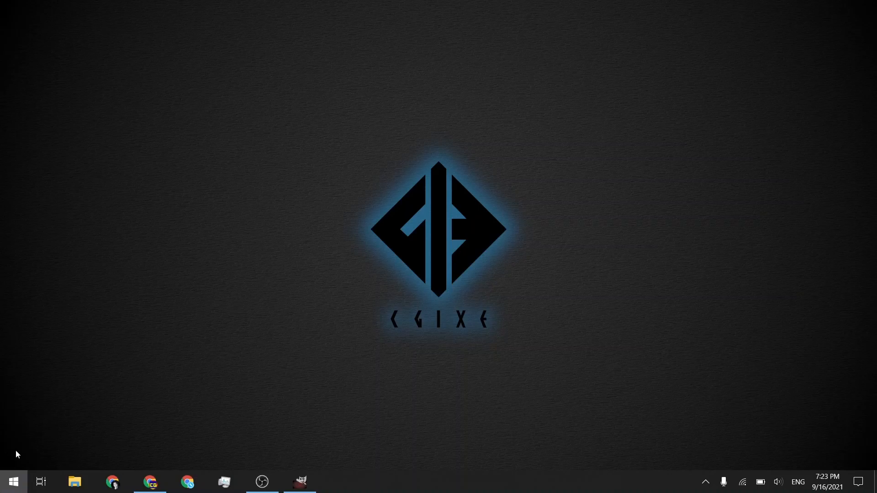
{"action": "left_click", "coordinate": [20, 426]}
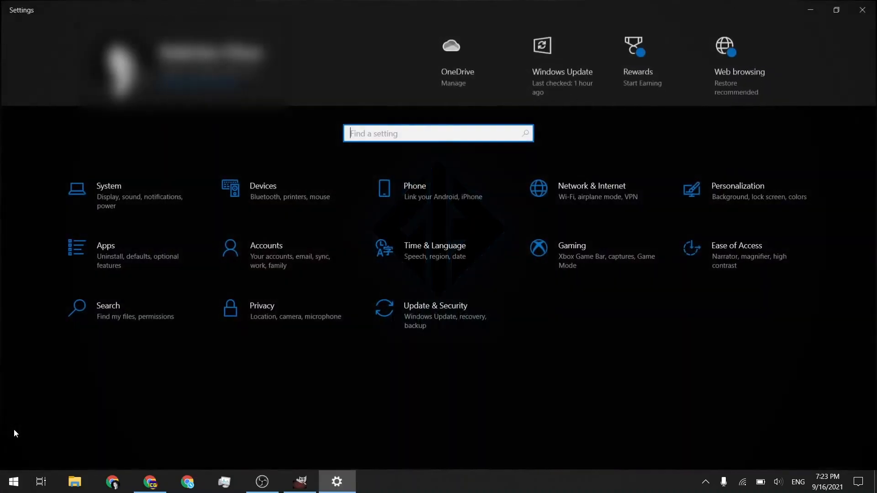
{"action": "left_click", "coordinate": [728, 189]}
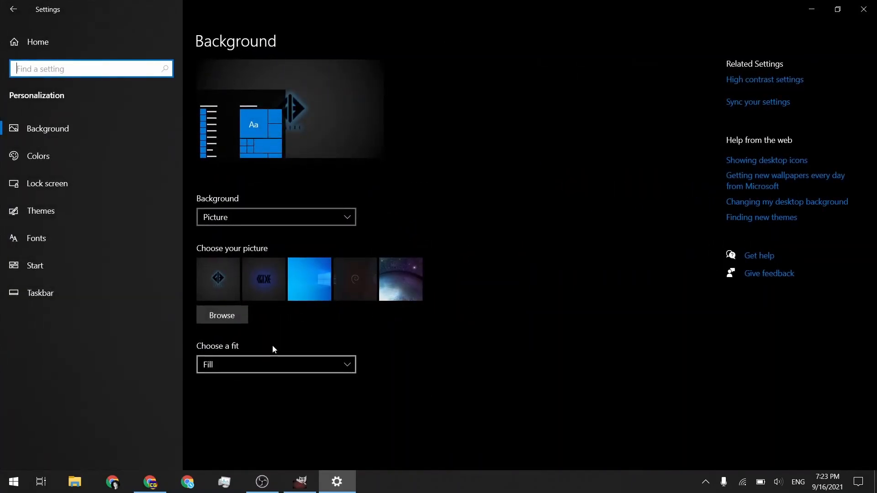
Look through the background type options and the picture browser without choosing a file, and close Windows Settings.
{"action": "left_click", "coordinate": [245, 217]}
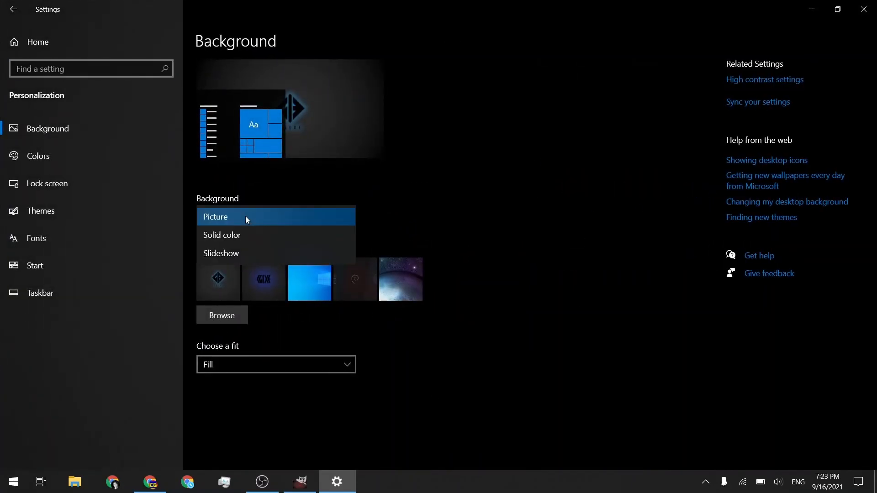
{"action": "left_click", "coordinate": [453, 198]}
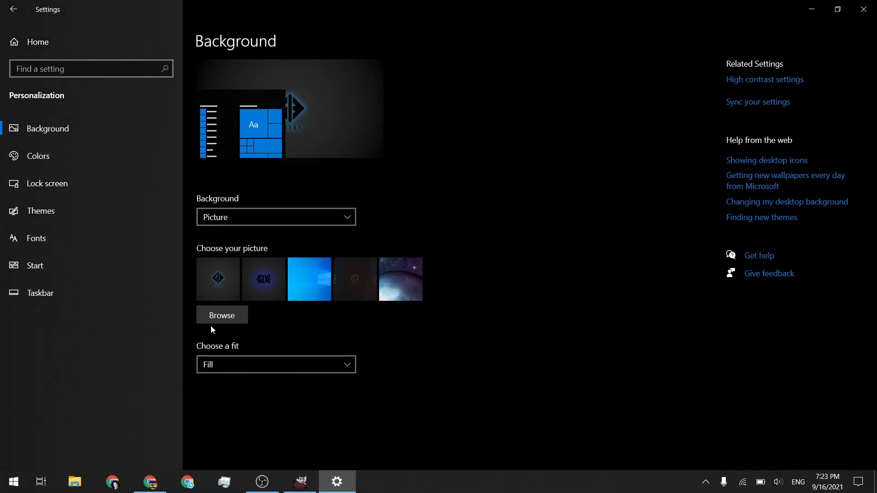
{"action": "left_click", "coordinate": [221, 313]}
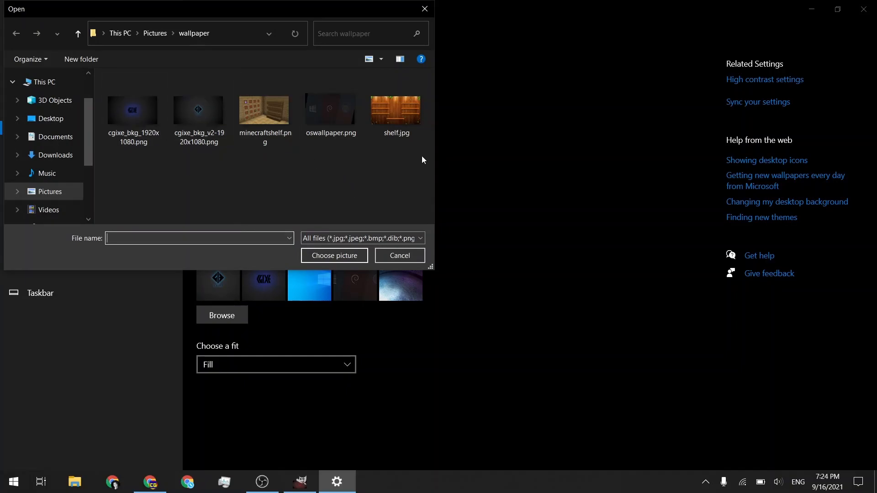
{"action": "left_click", "coordinate": [399, 258]}
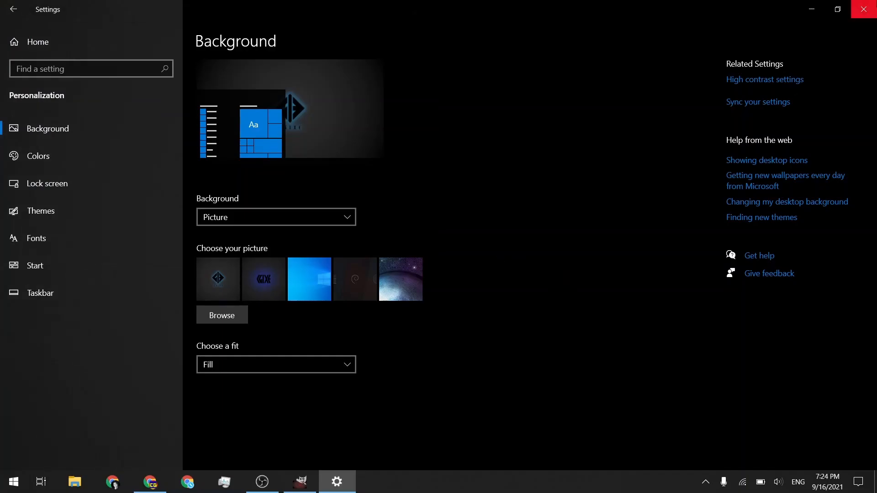
{"action": "left_click", "coordinate": [864, 10]}
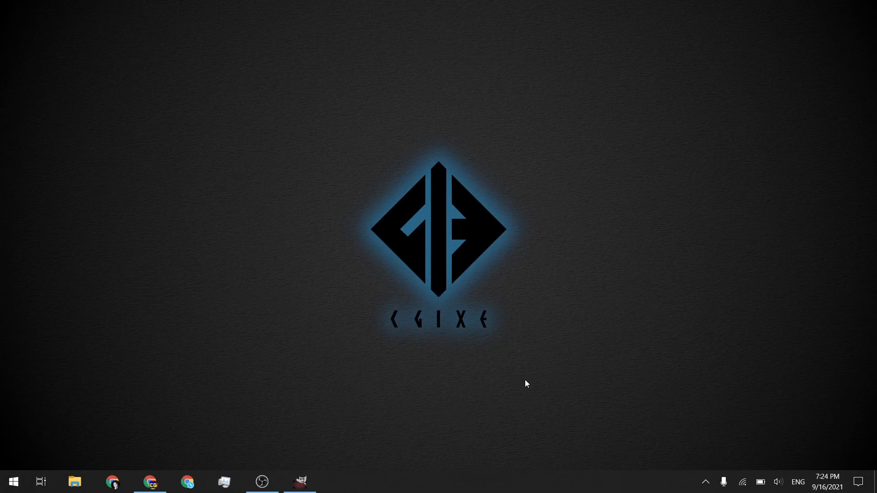
Switch back to GIMP and view the finished wallpaper image.
{"action": "left_click", "coordinate": [298, 477]}
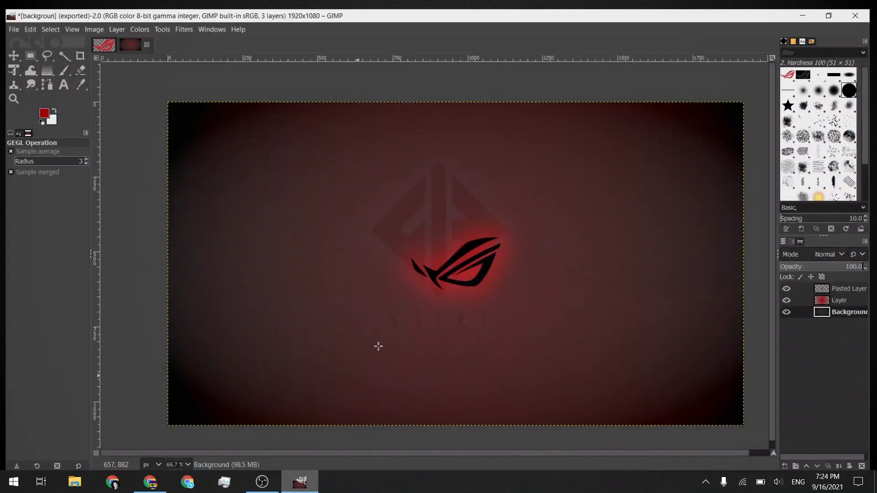
{"action": "left_click", "coordinate": [123, 32]}
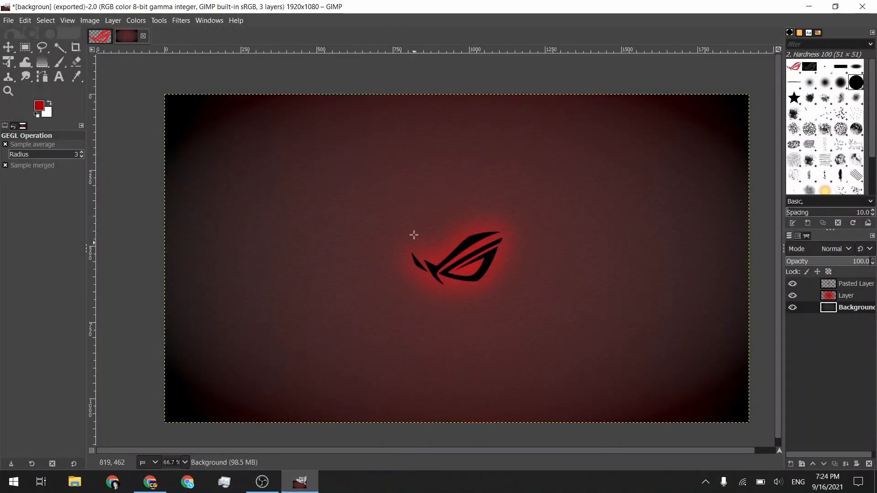
{"action": "left_click_drag", "start_coordinate": [525, 281], "coordinate": [506, 275]}
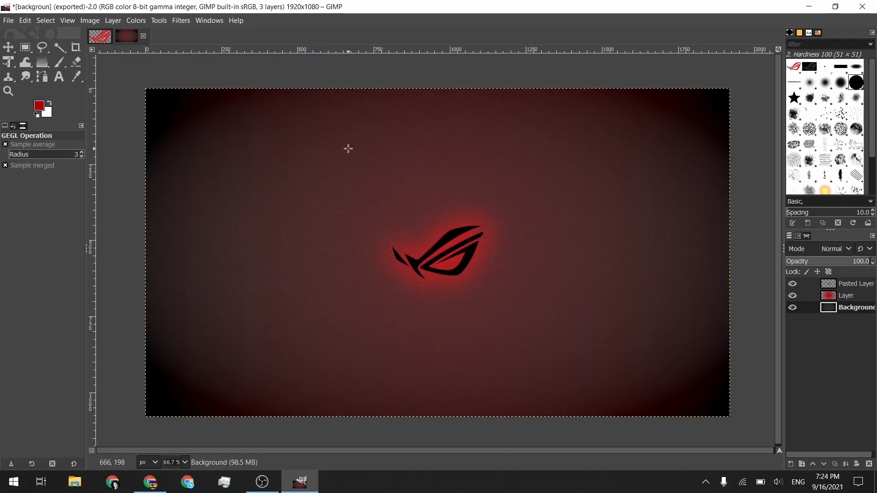
Create a new blank portrait image 1080 px wide and 2340 px high.
{"action": "left_click", "coordinate": [10, 21]}
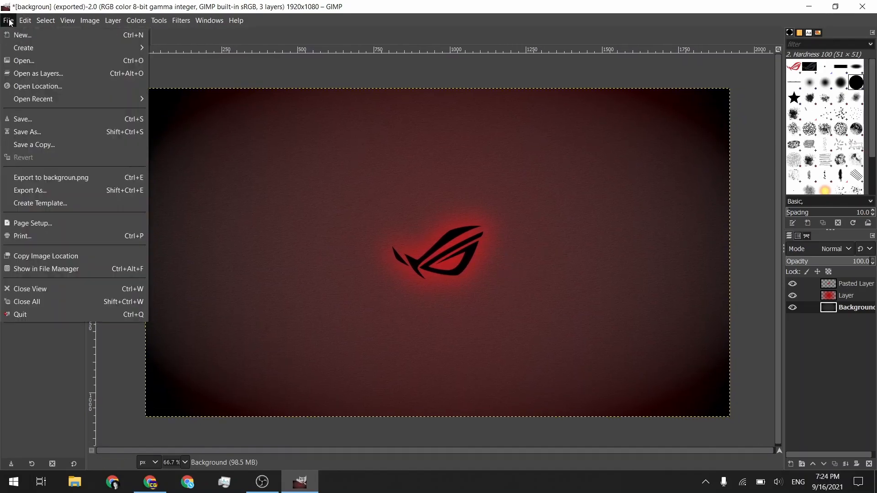
{"action": "left_click", "coordinate": [22, 34]}
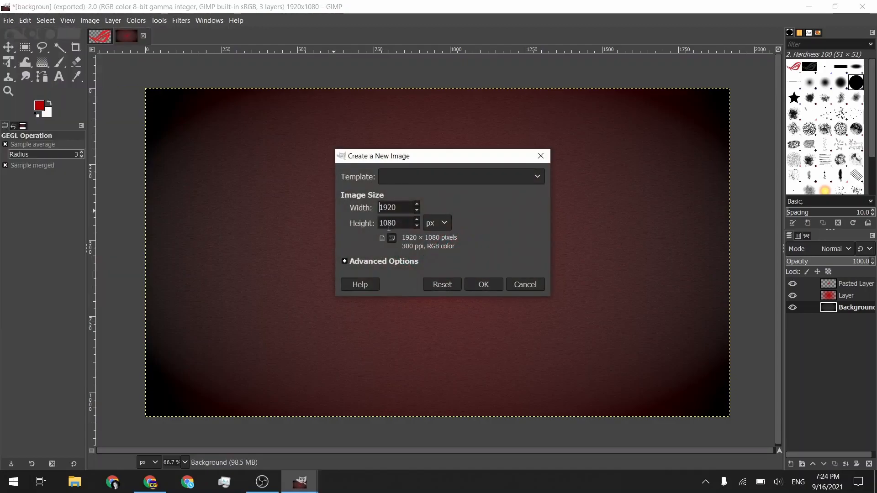
{"action": "double_click", "coordinate": [403, 208]}
{"action": "type", "text": "1080"}
{"action": "key", "text": "Tab"}
{"action": "type", "text": "1920"}
{"action": "key", "text": "Tab"}
{"action": "double_click", "coordinate": [405, 225]}
{"action": "type", "text": "23"}
{"action": "left_click", "coordinate": [482, 280]}
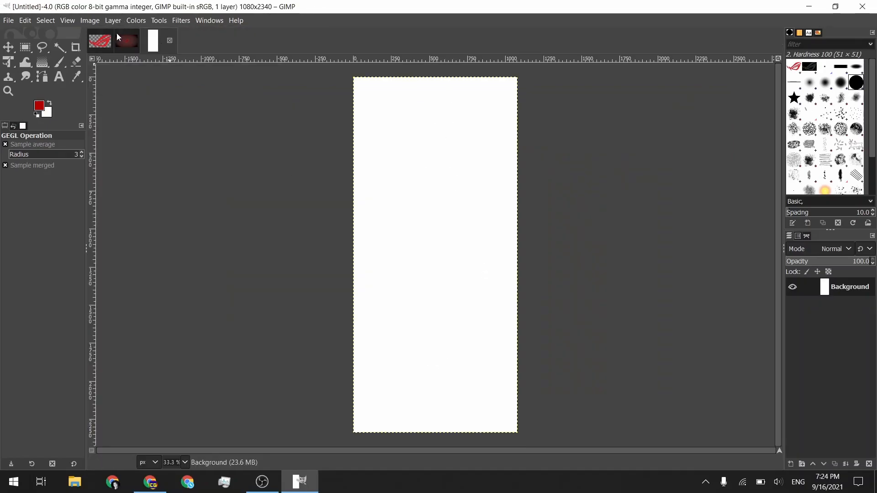
Compare the desktop wallpaper with the blank portrait image and close the blank one.
{"action": "left_click", "coordinate": [126, 41]}
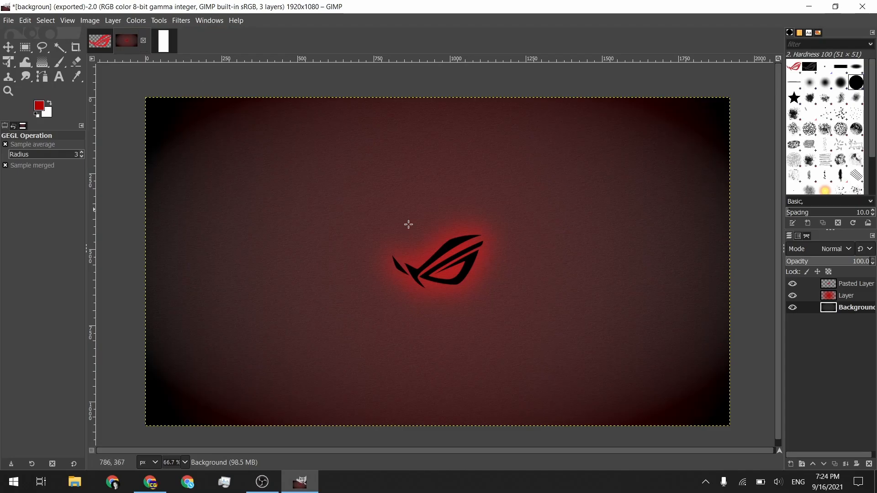
{"action": "left_click", "coordinate": [163, 43]}
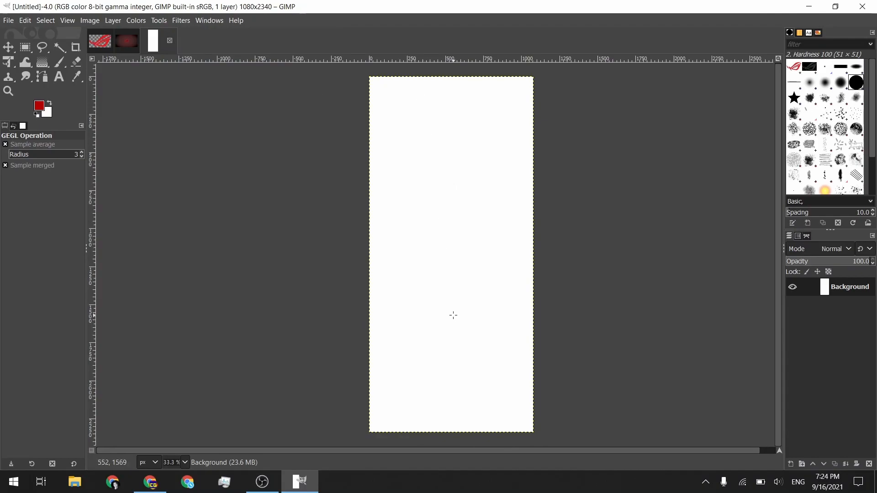
{"action": "left_click", "coordinate": [169, 41]}
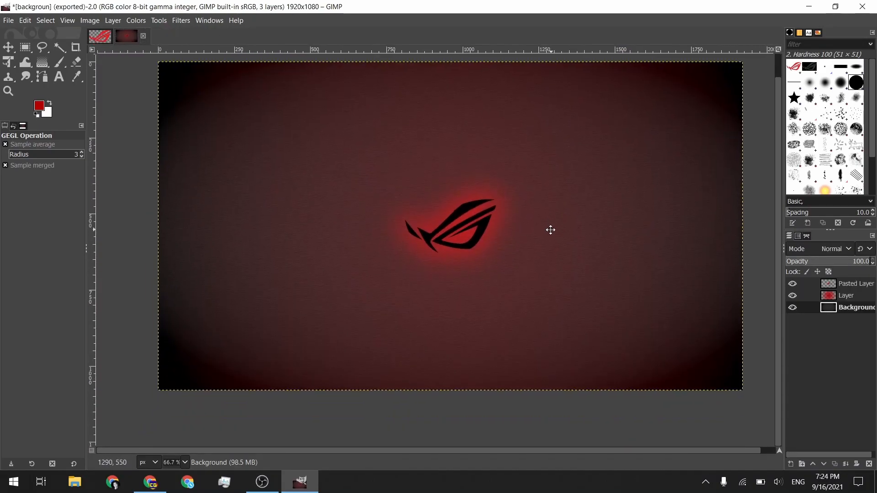